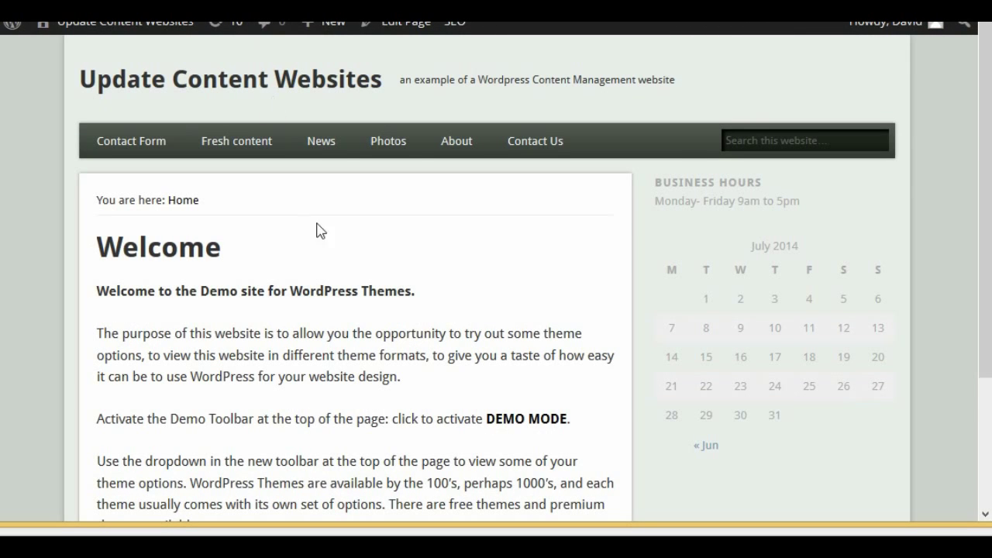
Step: Open the Quick Fried Noodles post from the site's News page and look it over
scroll(659, 310, "down", 2)
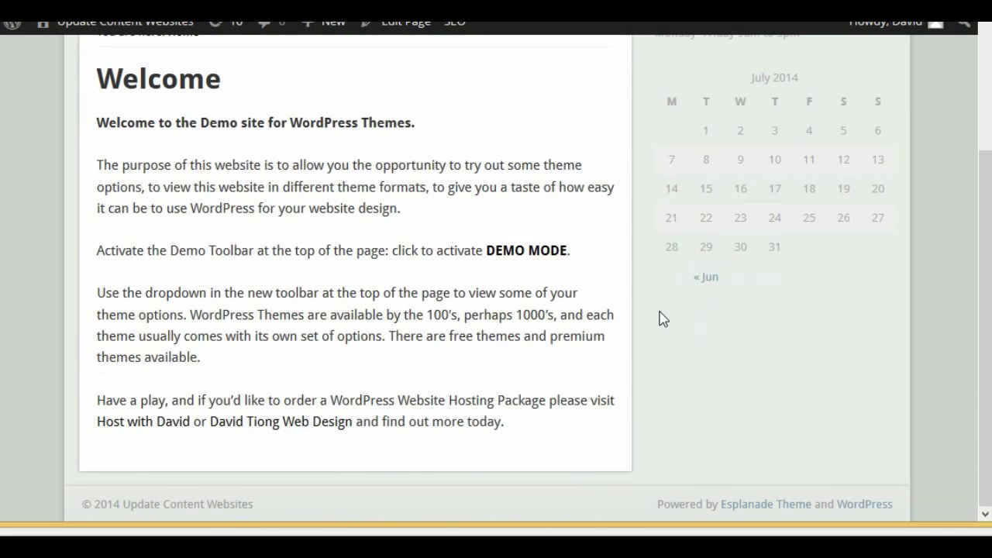
scroll(663, 319, "up", 2)
scroll(661, 318, "down", 2)
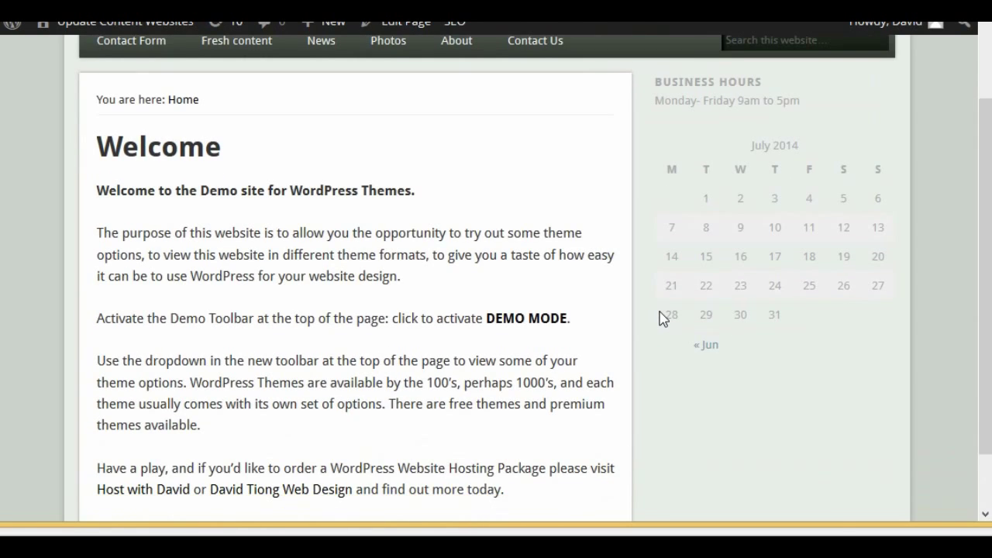
scroll(662, 317, "up", 2)
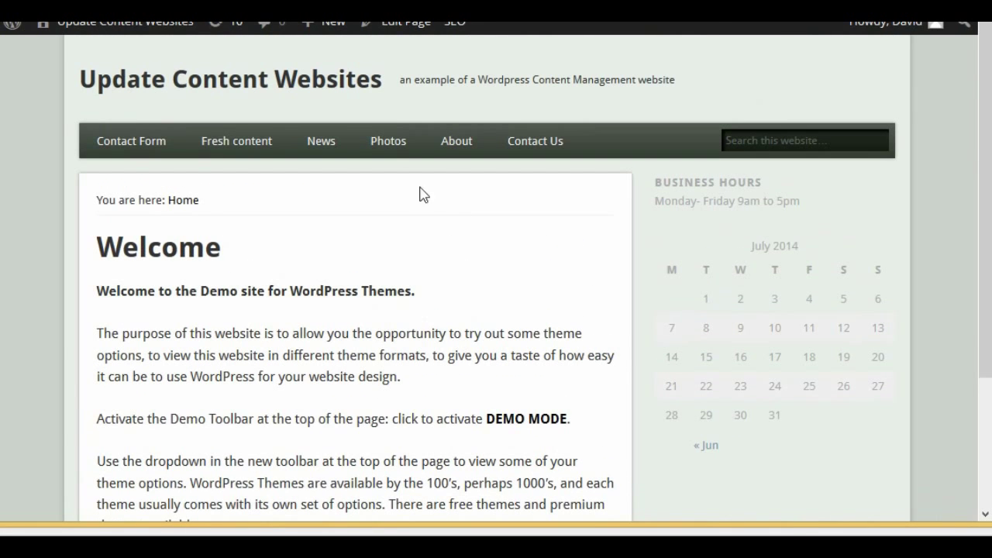
left_click(317, 144)
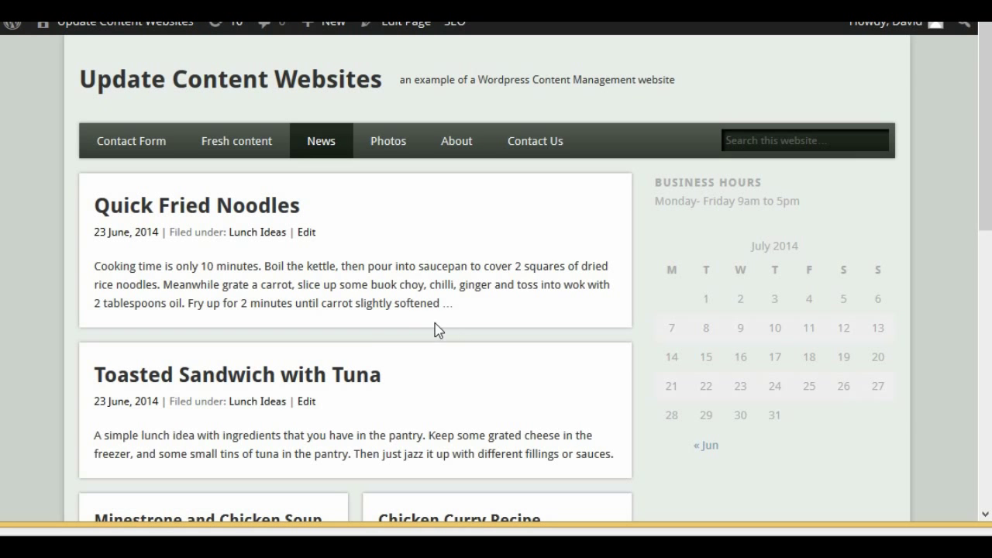
scroll(178, 167, "down", 1)
scroll(177, 167, "down", 1)
left_click(215, 107)
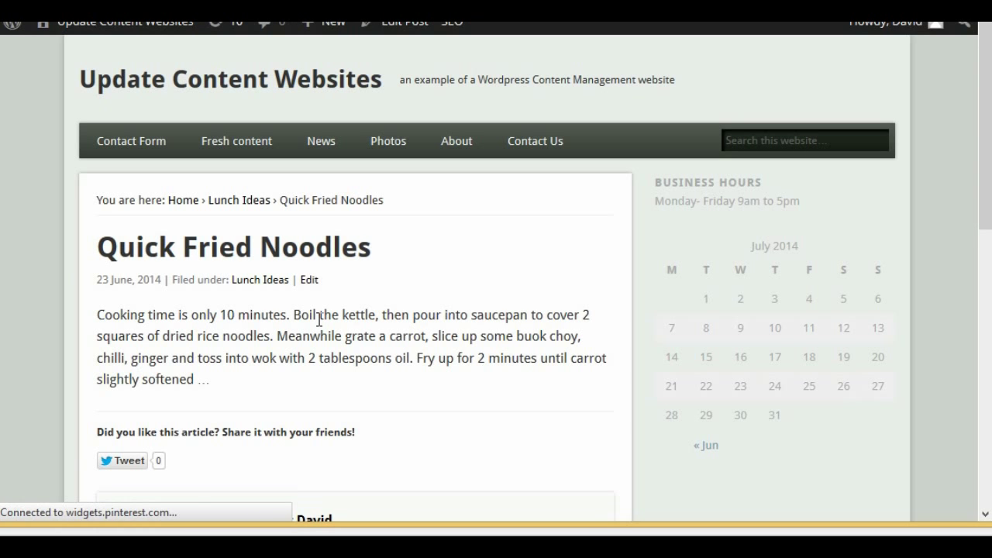
scroll(317, 325, "down", 3)
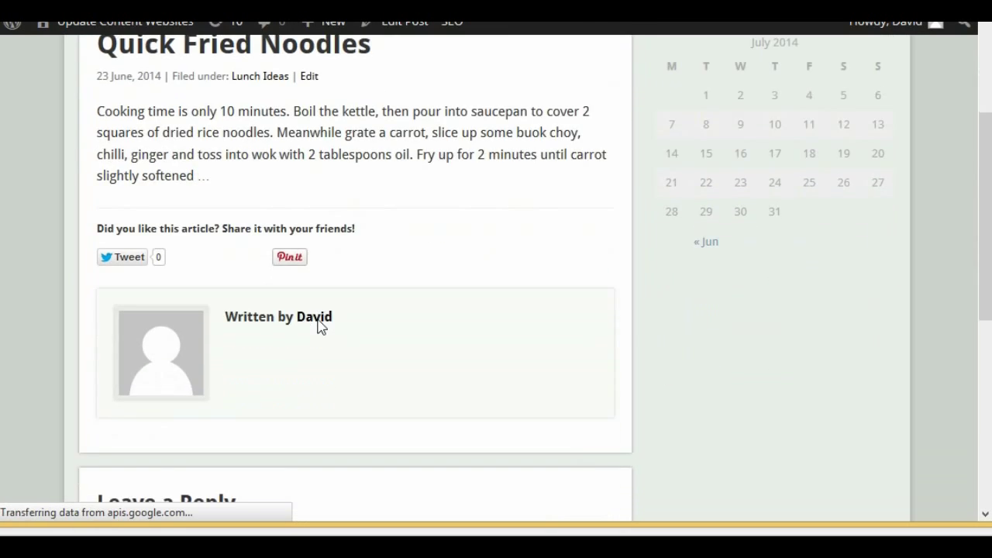
scroll(317, 326, "up", 3)
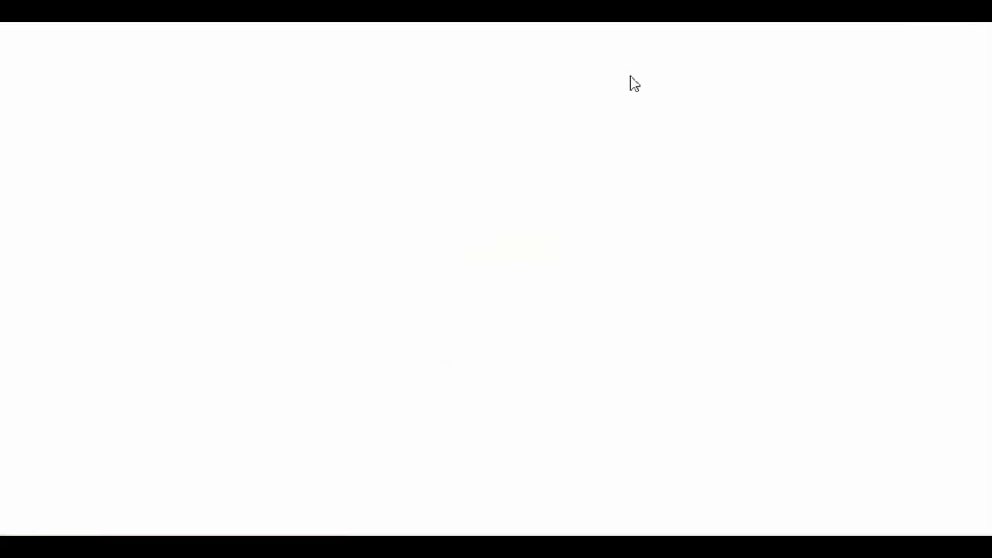
left_click(397, 234)
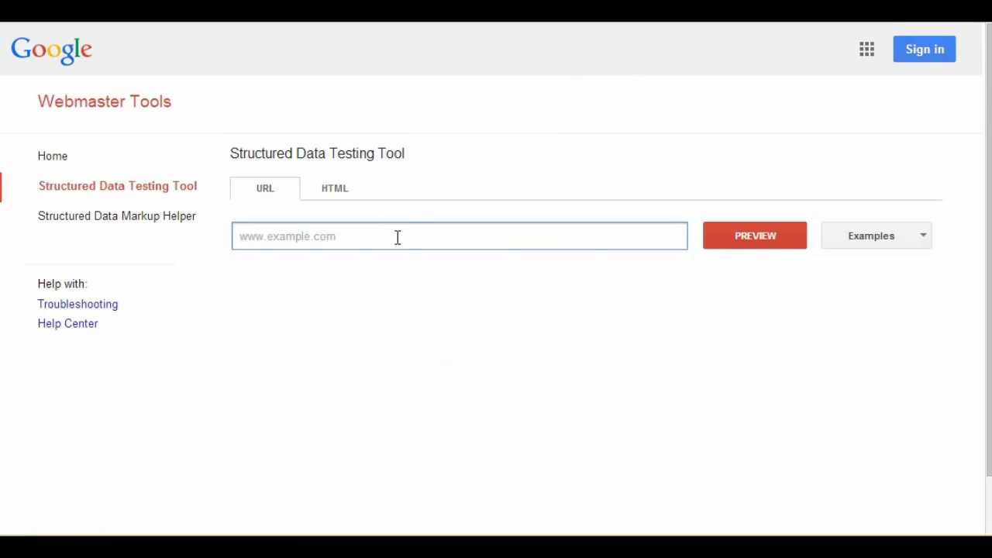
left_click(397, 237)
type("http://www.updatecontentwebsites.com.au/quick-fried-noodles/")
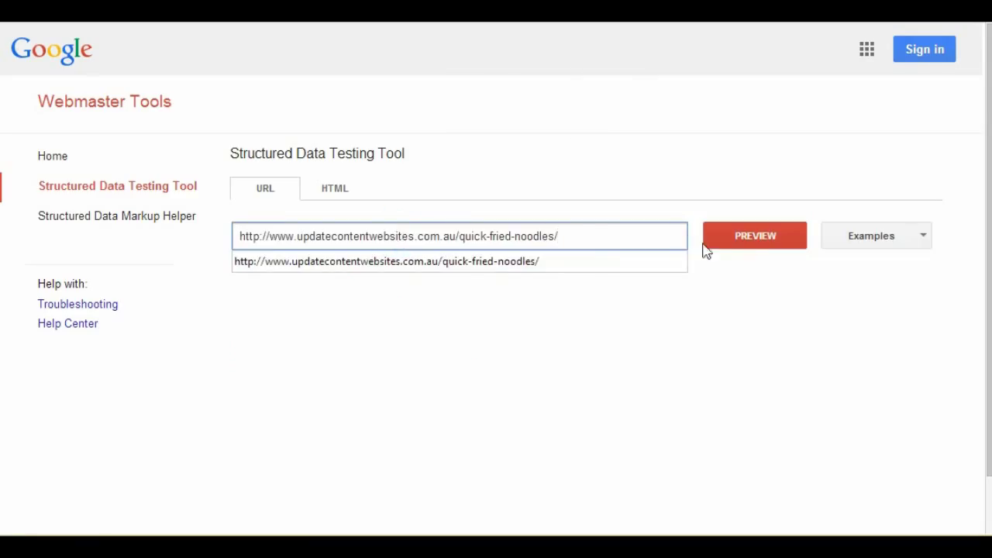
left_click(771, 237)
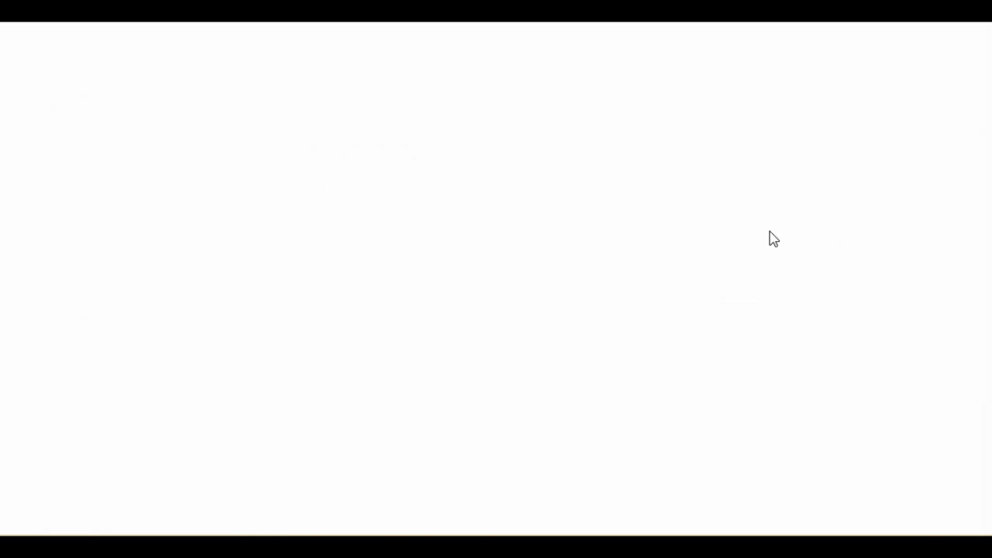
Step: Examine the test results for the post, covering authorship, publisher and the extracted hatom-feed structured data
scroll(666, 241, "down", 10)
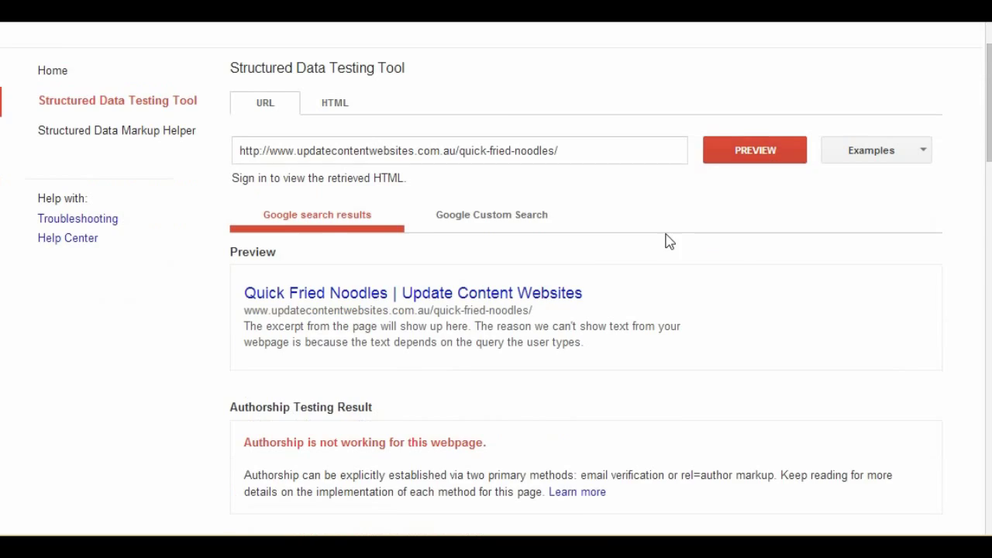
scroll(629, 247, "down", 1)
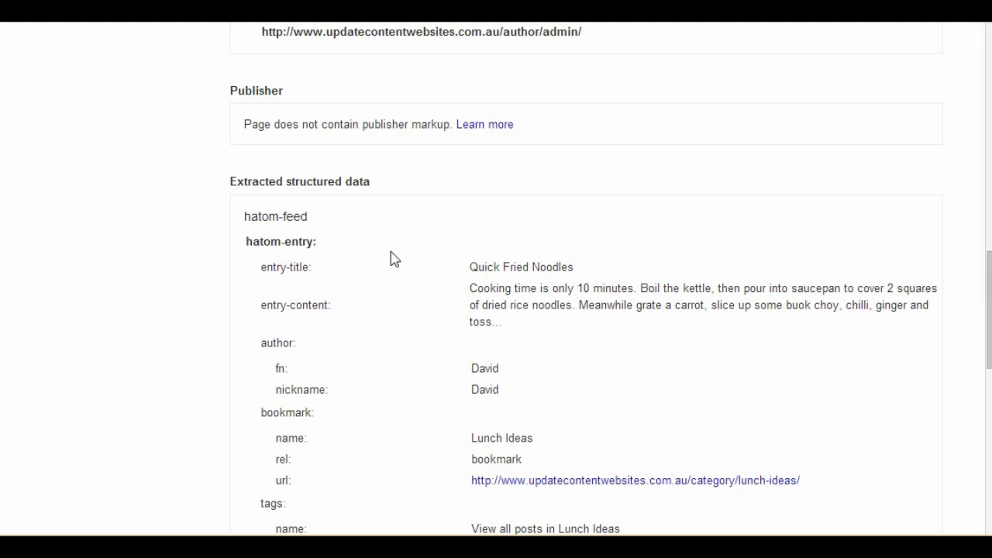
scroll(410, 259, "down", 1)
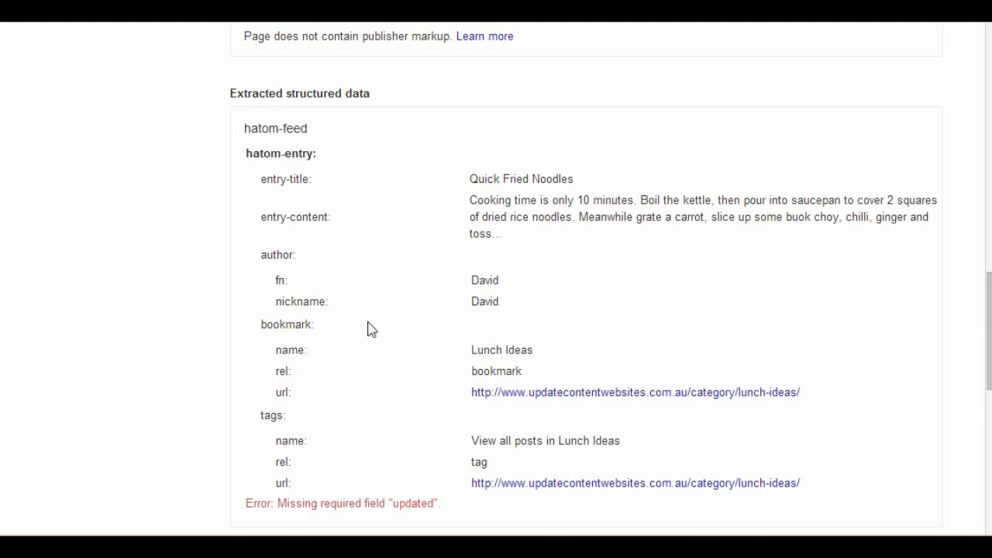
scroll(418, 280, "down", 1)
scroll(459, 273, "down", 1)
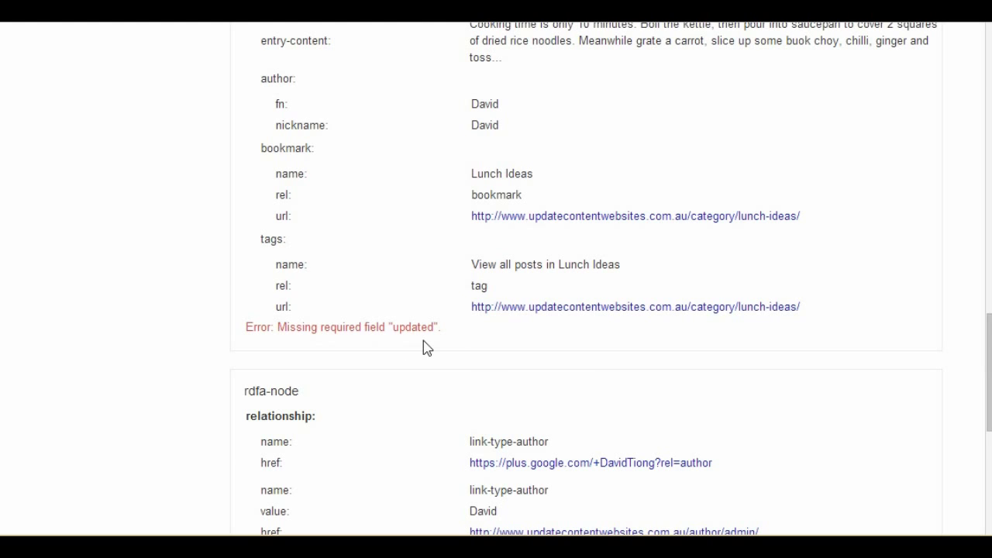
scroll(426, 348, "down", 3)
scroll(425, 347, "up", 8)
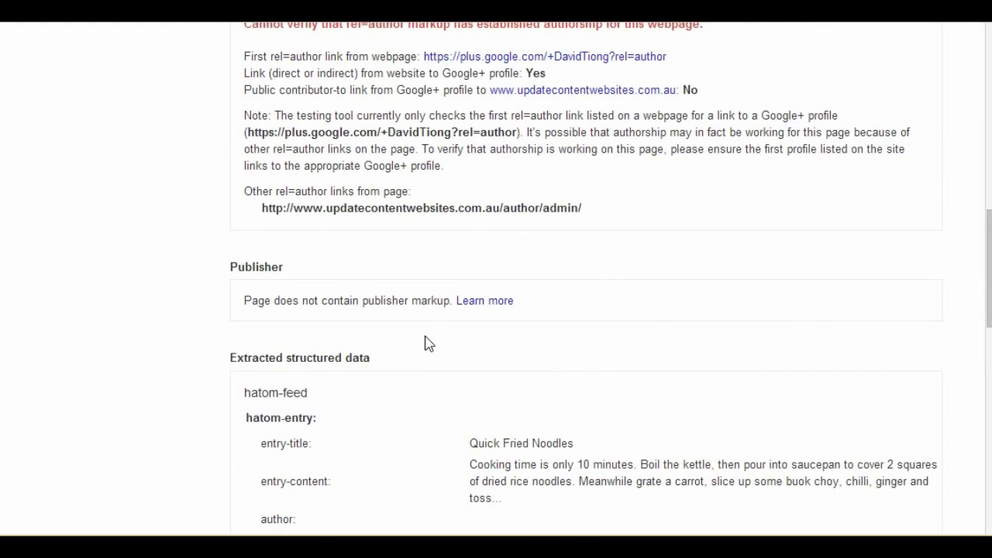
scroll(431, 332, "up", 2)
scroll(440, 306, "down", 3)
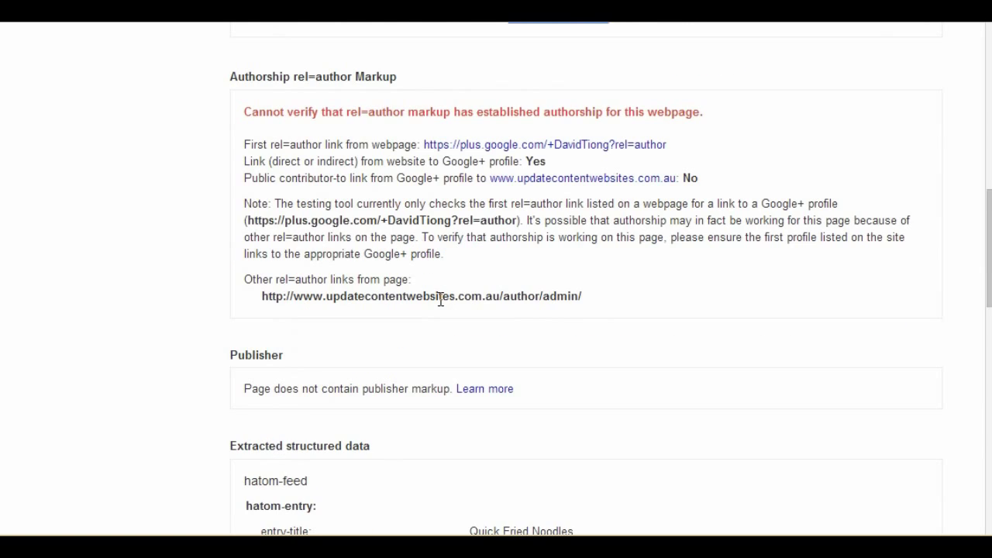
scroll(438, 306, "down", 3)
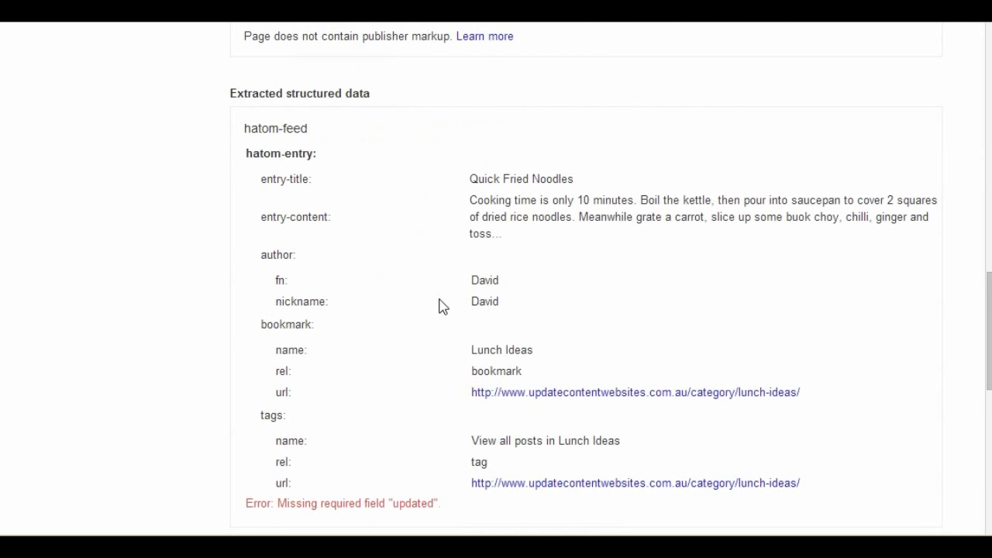
scroll(565, 225, "up", 1)
scroll(426, 401, "up", 5)
scroll(426, 401, "up", 8)
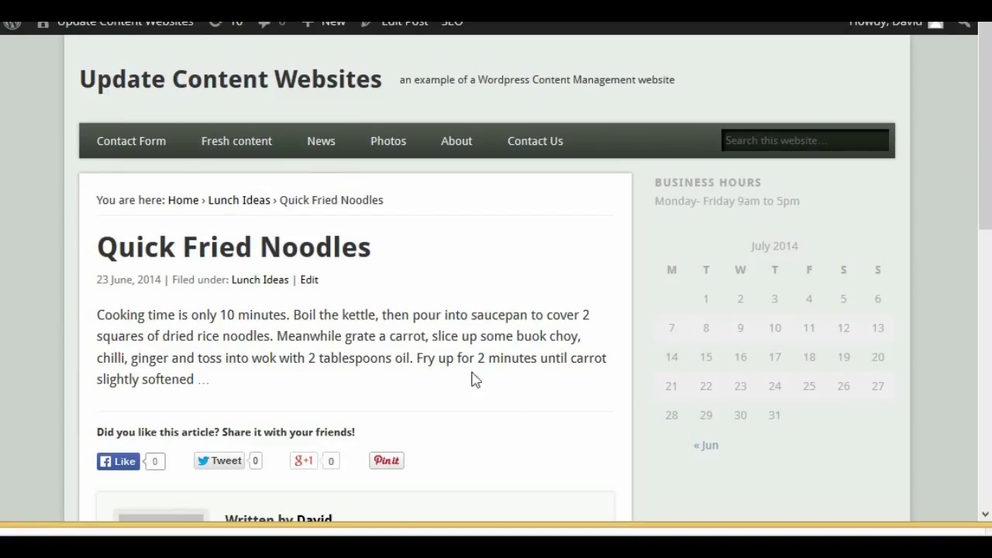
Step: Return to the WordPress site and open the upload page for adding a new plugin
mouse_move(108, 31)
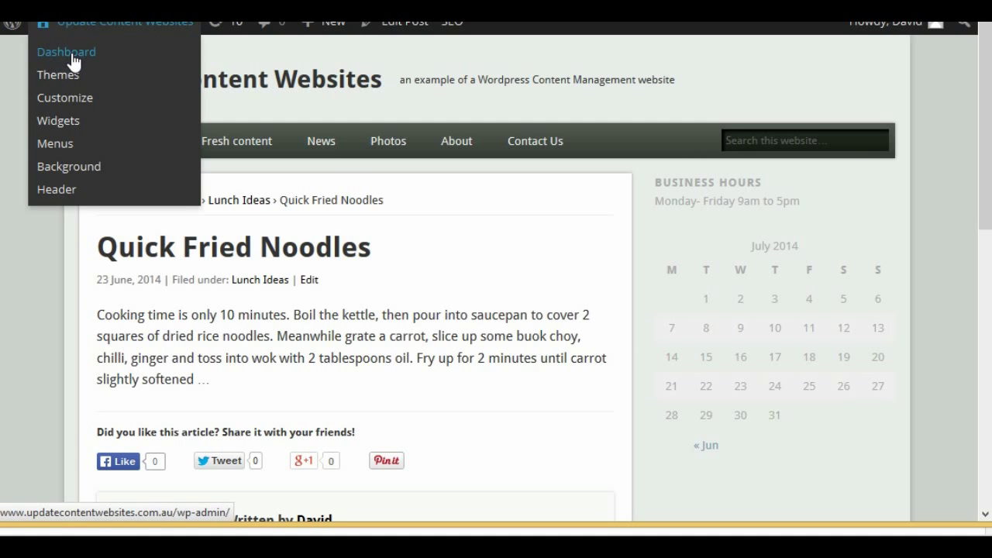
left_click(73, 56)
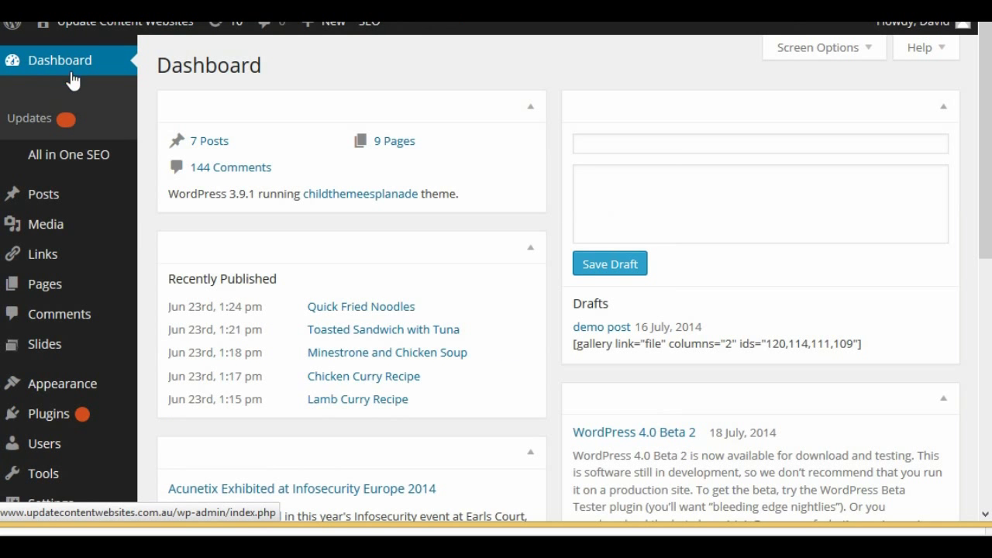
mouse_move(63, 425)
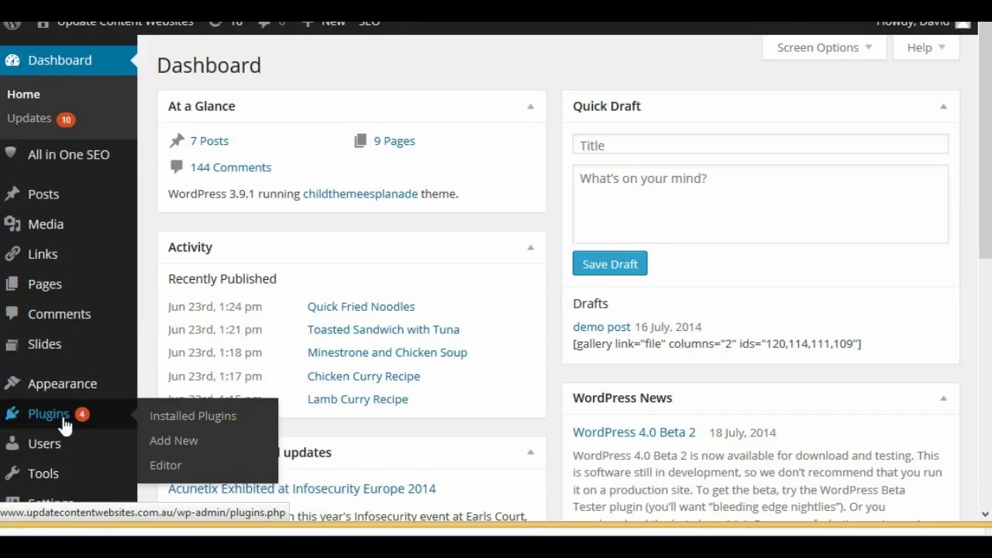
left_click(172, 442)
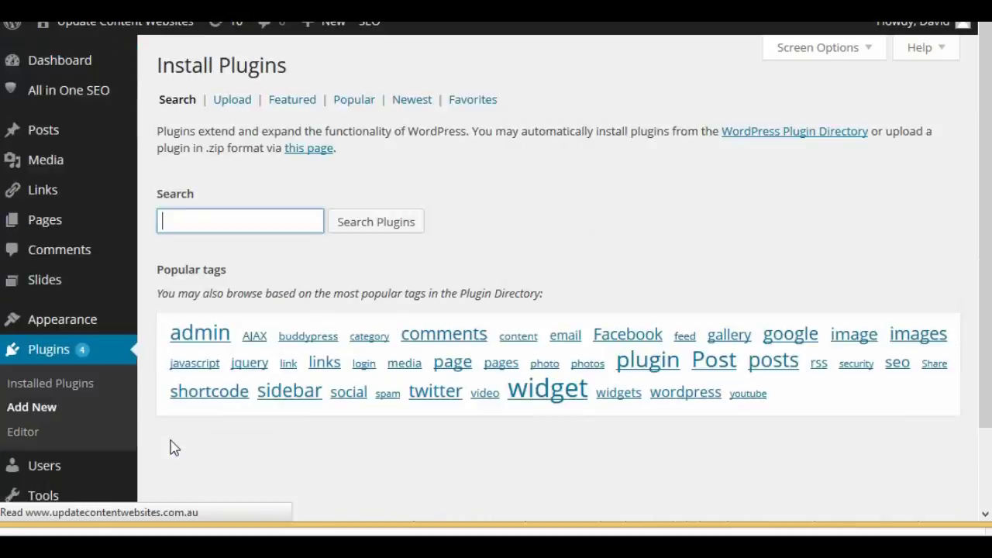
left_click(232, 104)
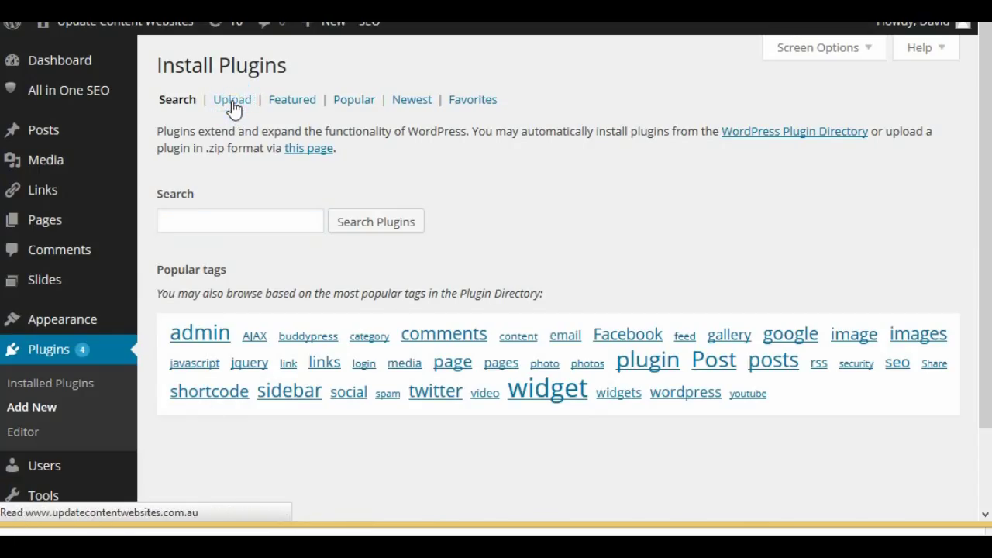
Step: Install the plugin from dt-hatom-error-plugin.zip and activate it
left_click(176, 203)
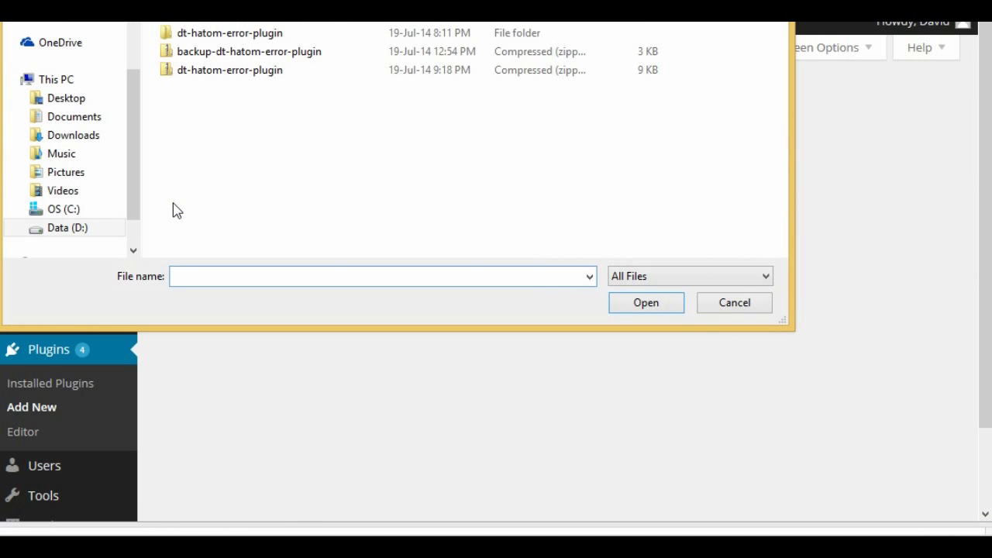
double_click(233, 72)
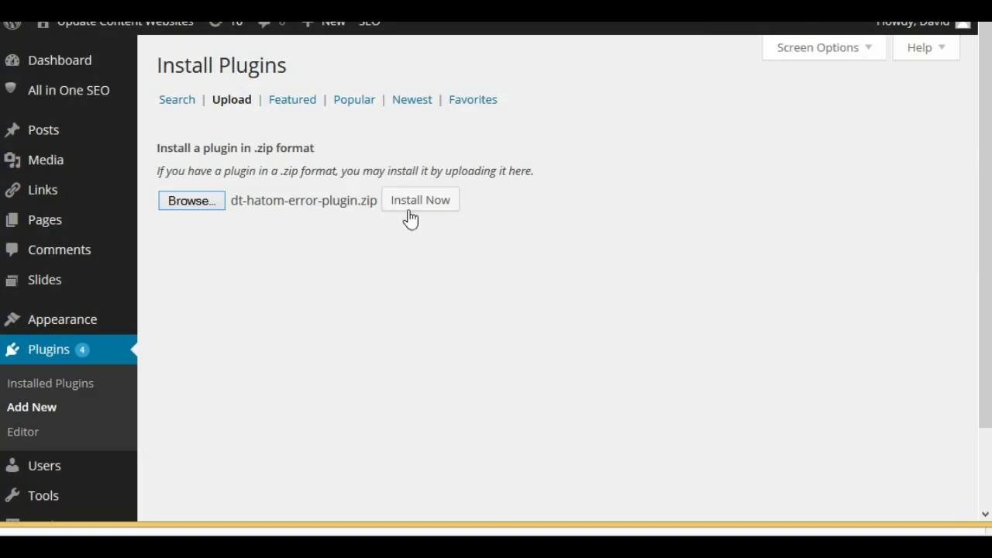
left_click(443, 211)
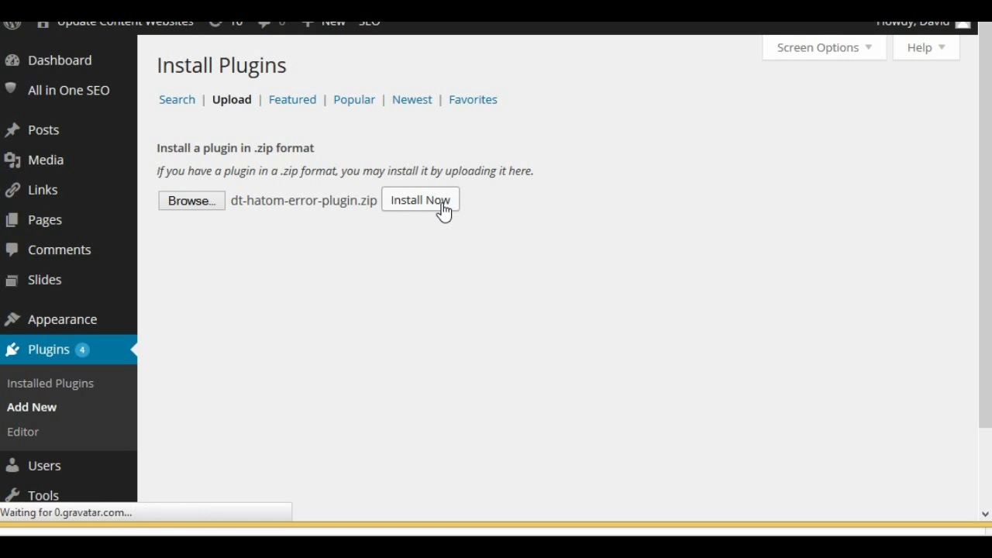
left_click(214, 192)
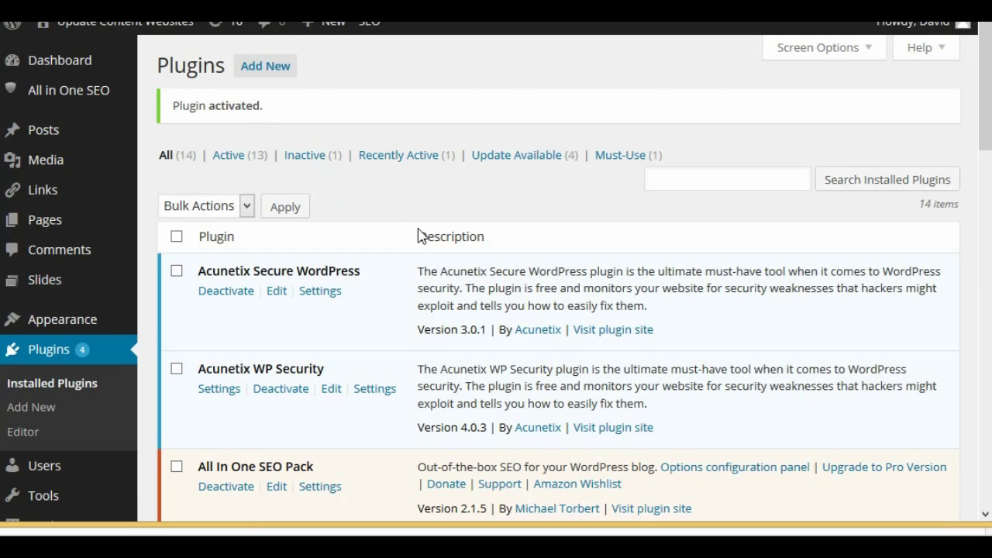
Step: Enable "Add hAtom code to Posts" in the hAtom Error Removal settings and save the changes
scroll(438, 246, "down", 3)
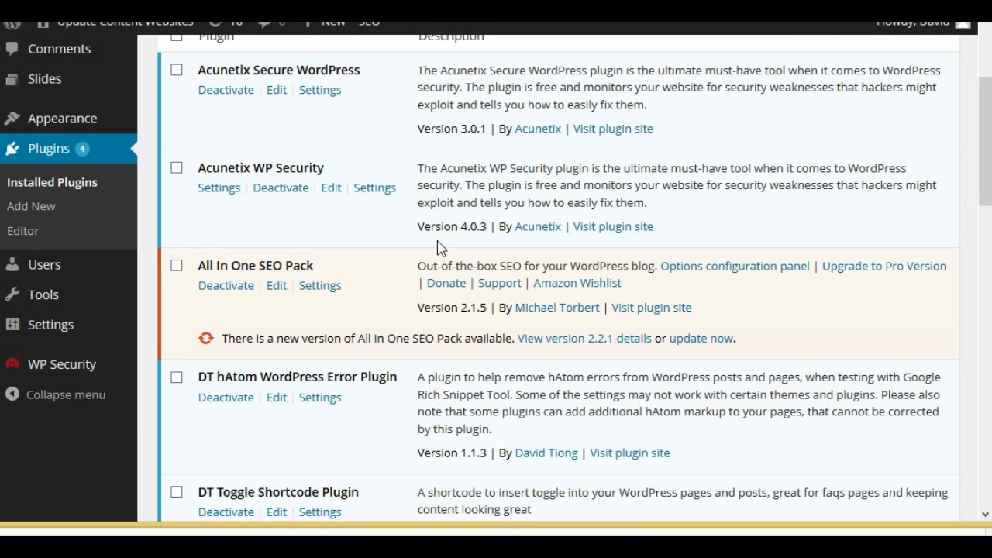
scroll(438, 247, "up", 3)
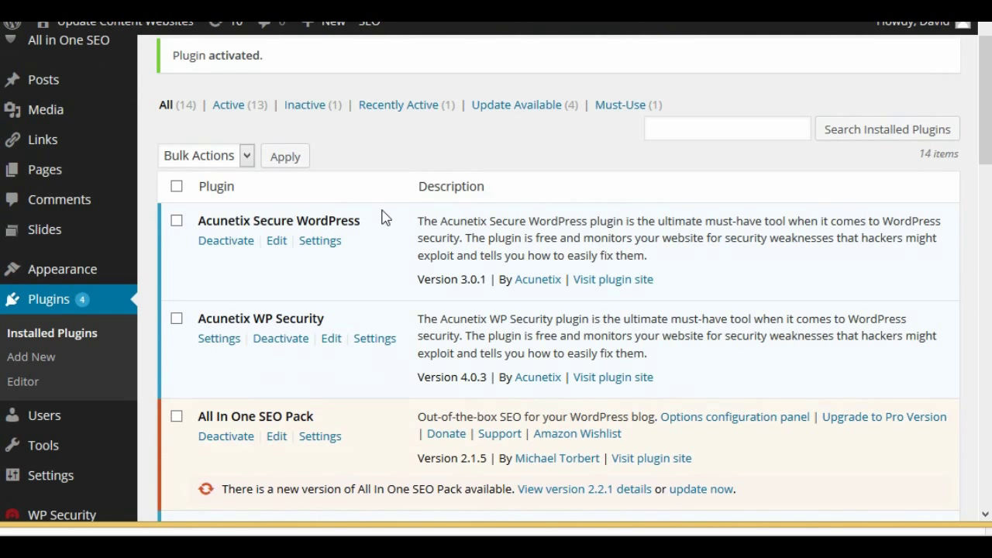
scroll(388, 217, "down", 5)
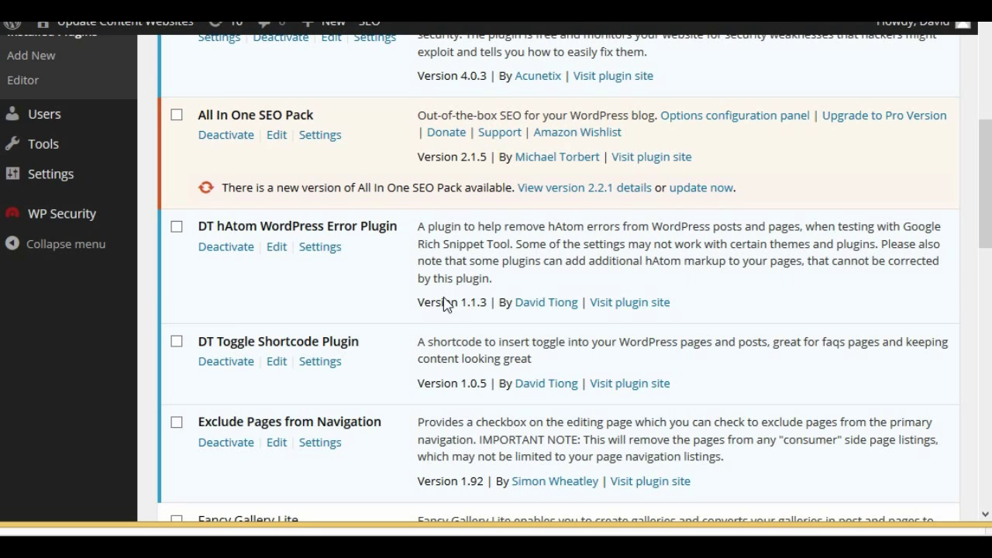
scroll(447, 303, "up", 3)
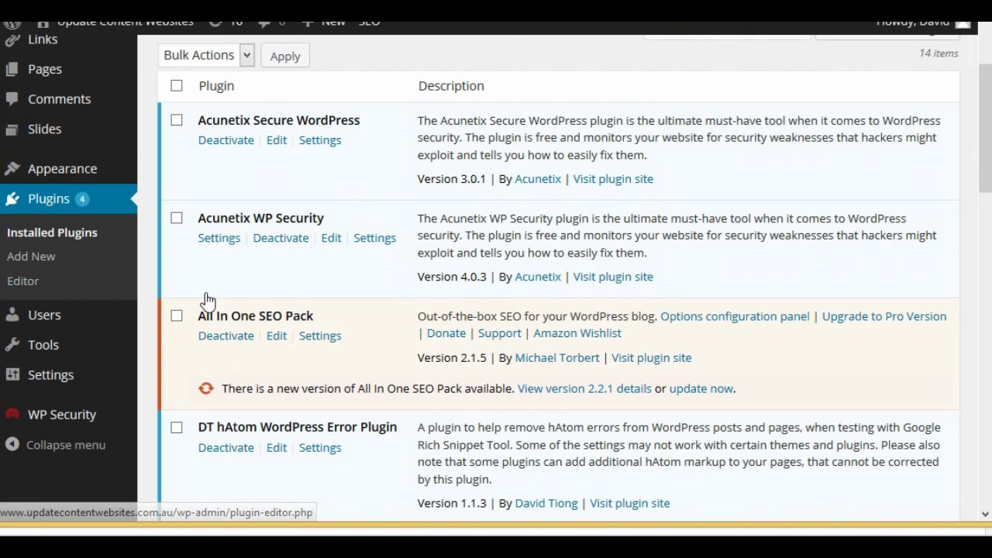
scroll(330, 305, "down", 1)
scroll(330, 305, "down", 2)
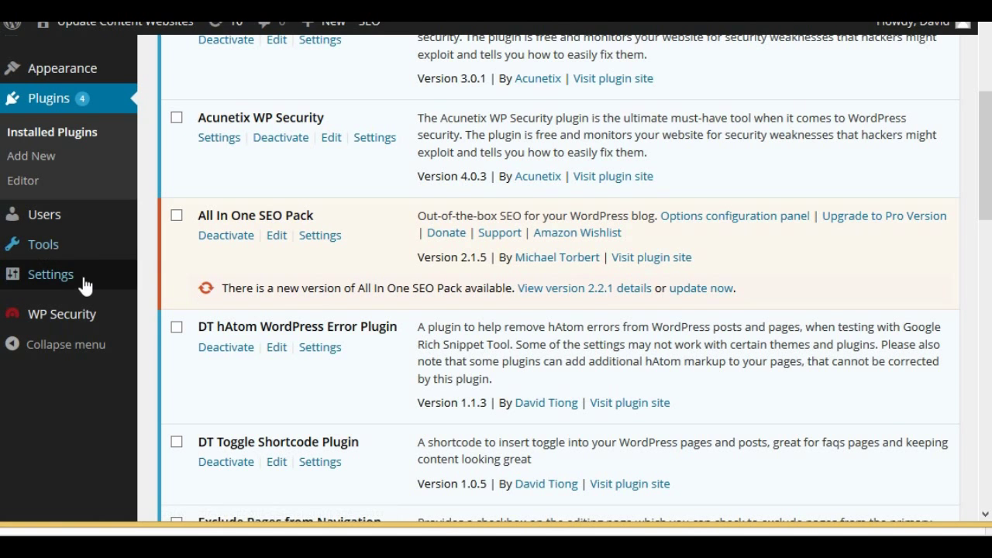
mouse_move(83, 287)
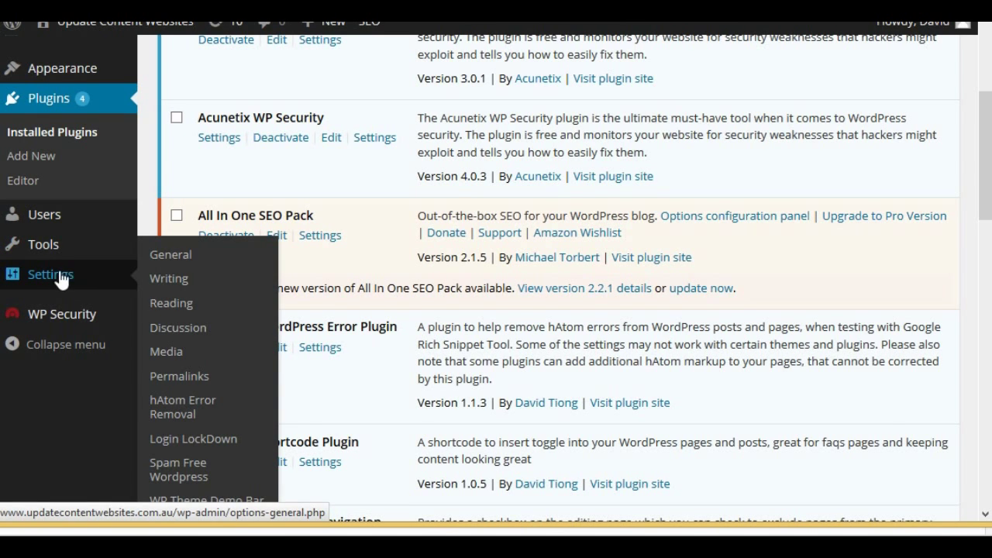
left_click(188, 409)
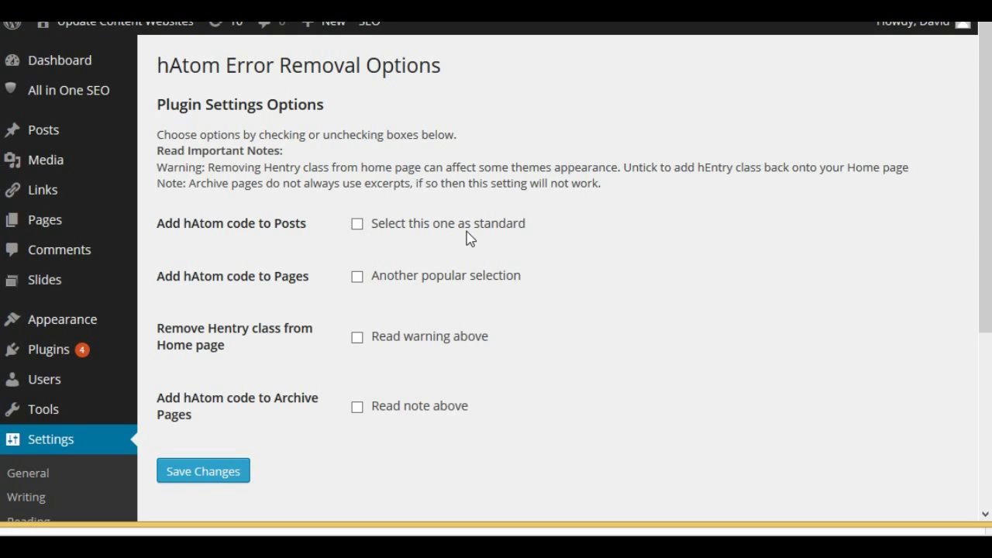
left_click(356, 226)
left_click(211, 480)
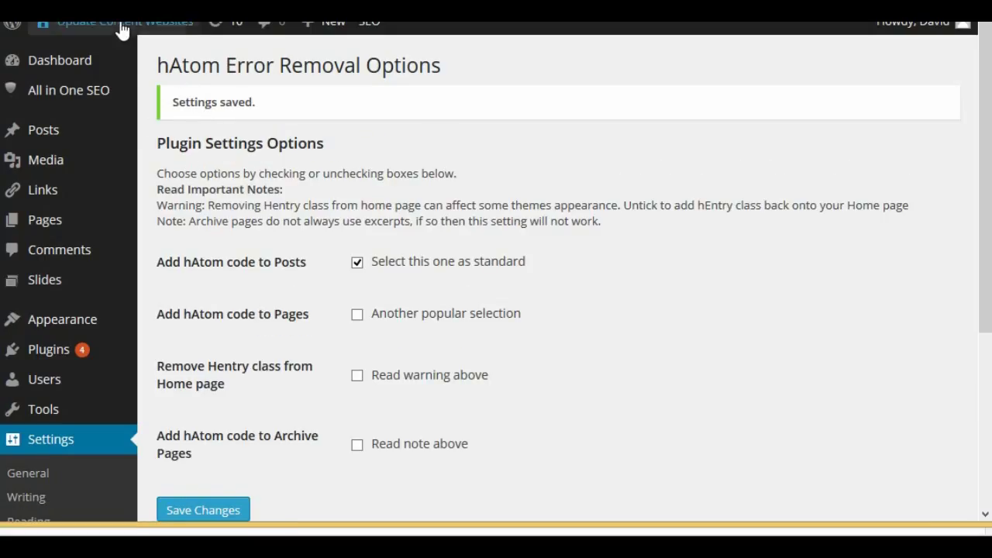
Step: Visit the live site and open the Quick Fried Noodles post from the News section
mouse_move(122, 30)
left_click(80, 55)
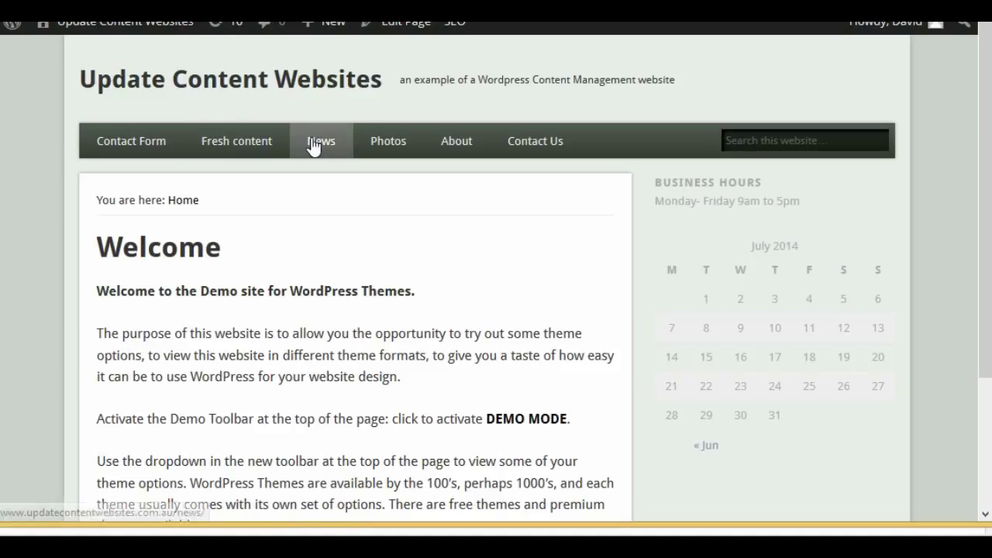
left_click(316, 144)
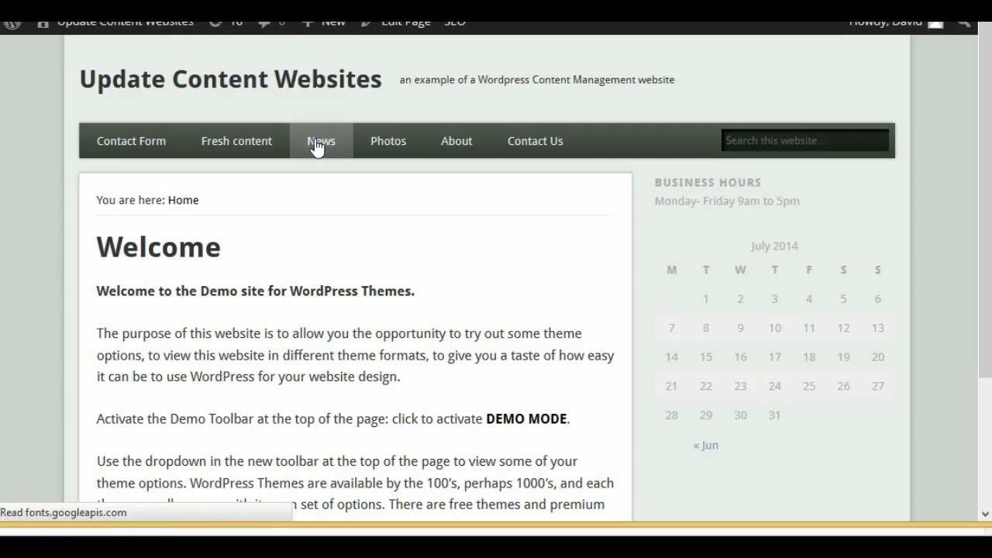
left_click(213, 208)
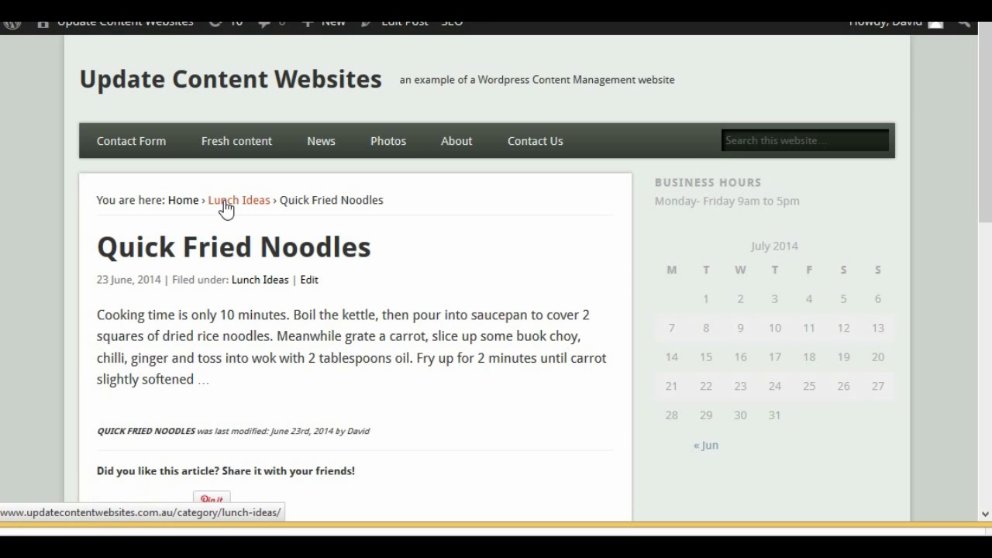
scroll(347, 367, "down", 2)
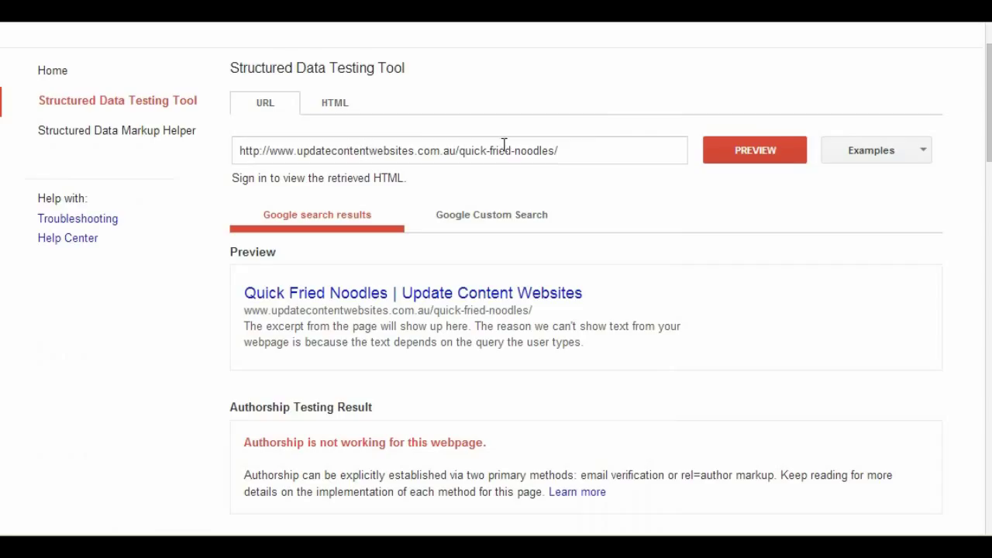
Step: In Google's Structured Data Testing Tool, retest the quick-fried-noodles post and examine its extracted hatom-feed data, including the updated field
left_click(746, 155)
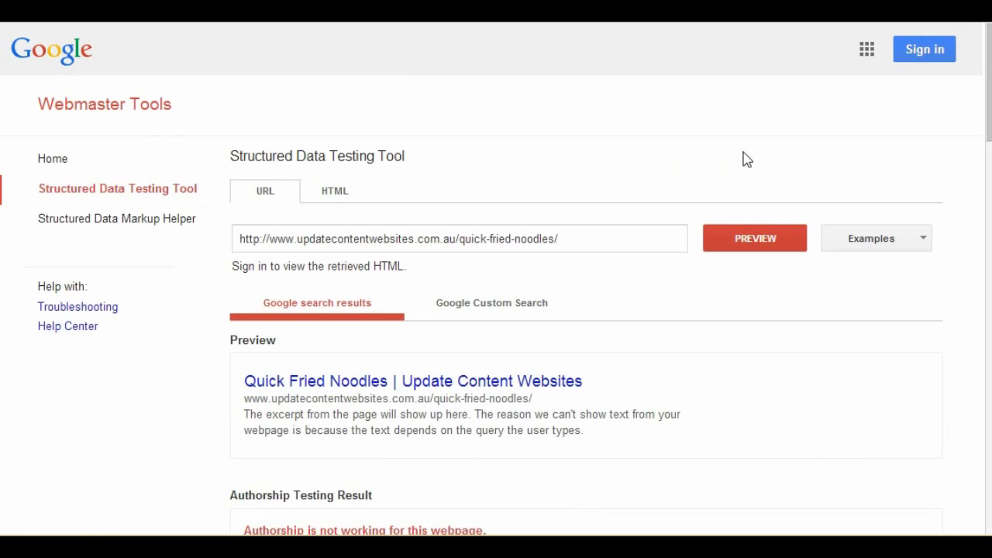
scroll(745, 159, "down", 10)
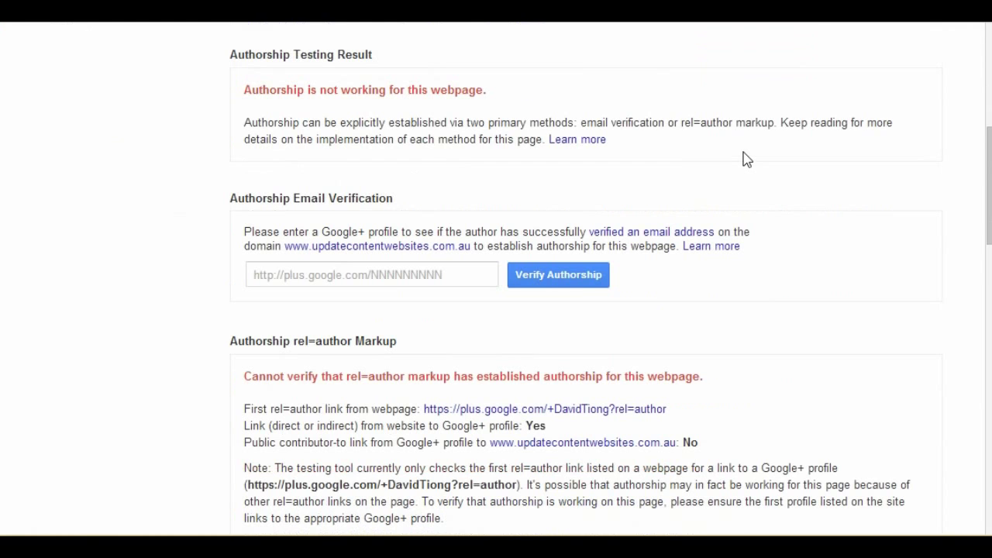
scroll(746, 159, "down", 3)
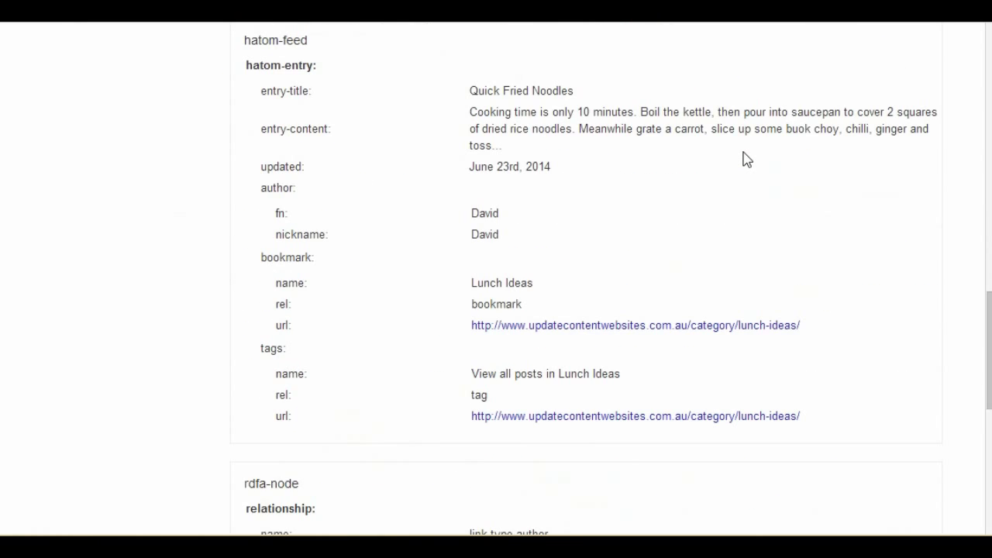
scroll(339, 78, "up", 1)
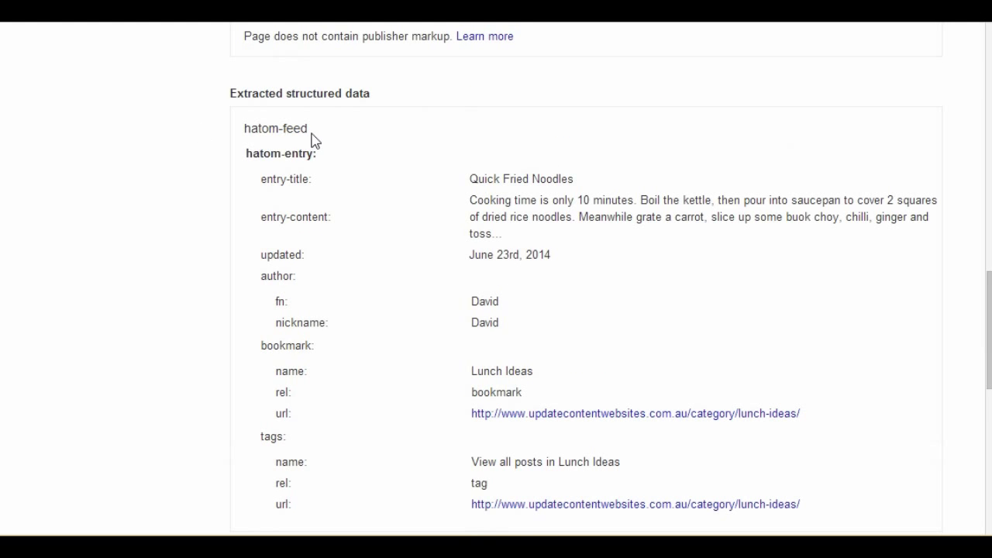
scroll(397, 288, "down", 1)
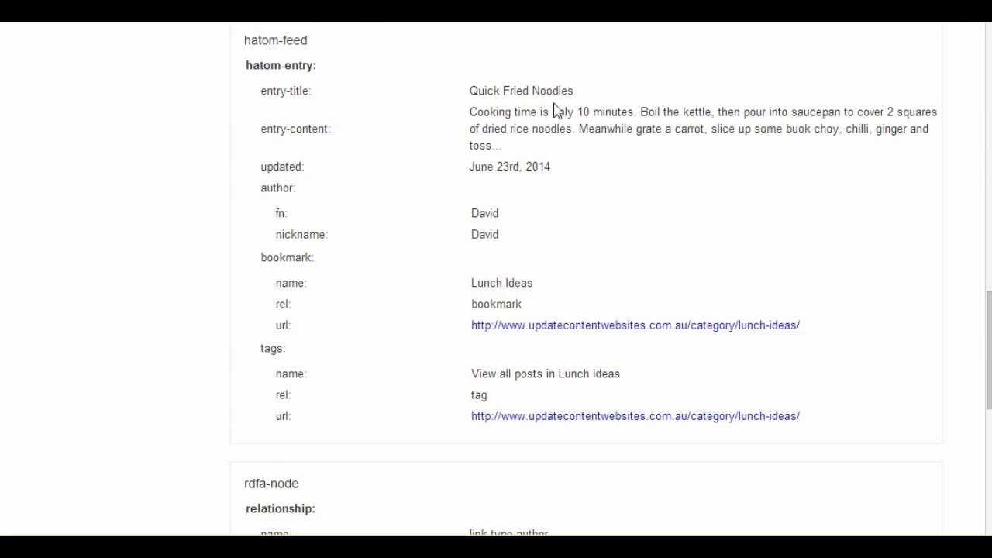
left_click_drag(264, 169, 565, 166)
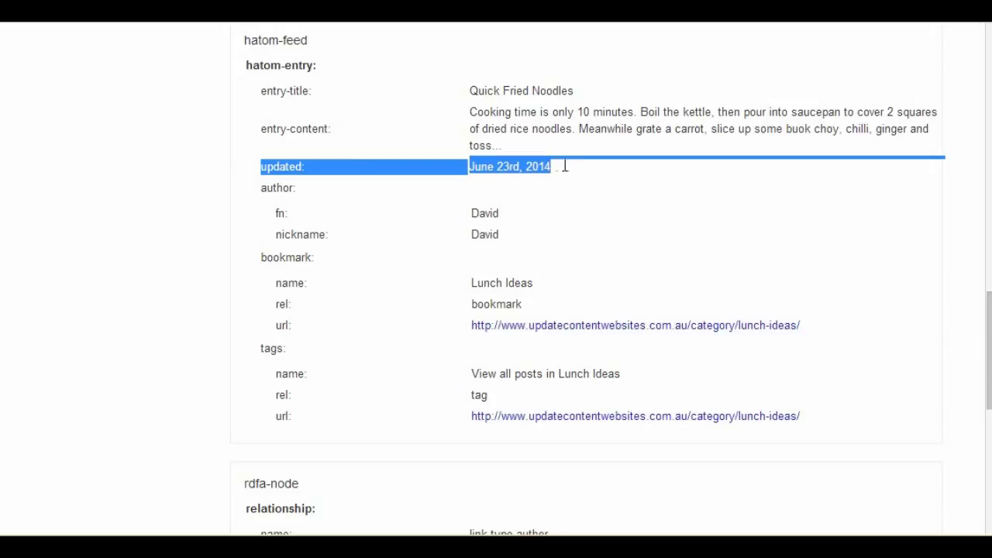
left_click(666, 260)
scroll(667, 260, "down", 6)
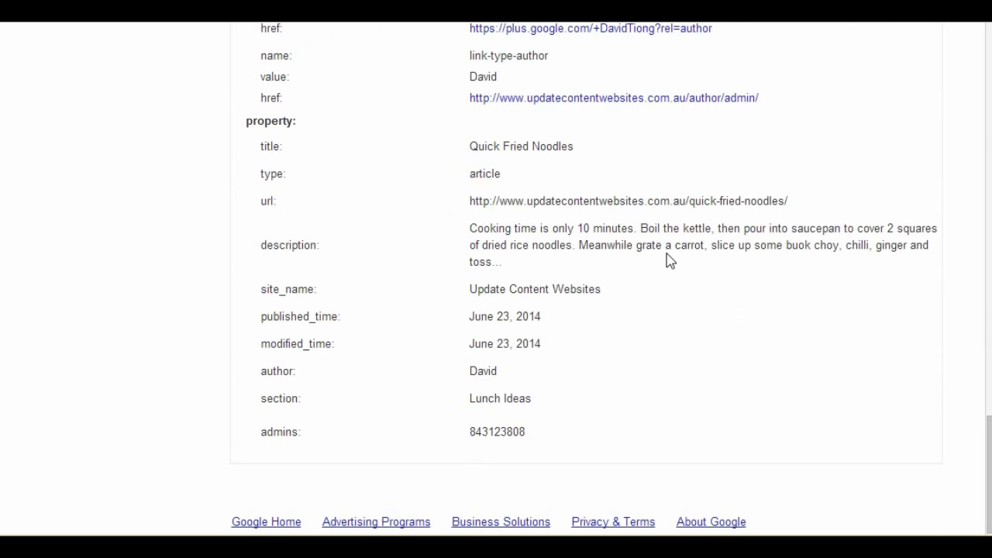
scroll(666, 260, "up", 10)
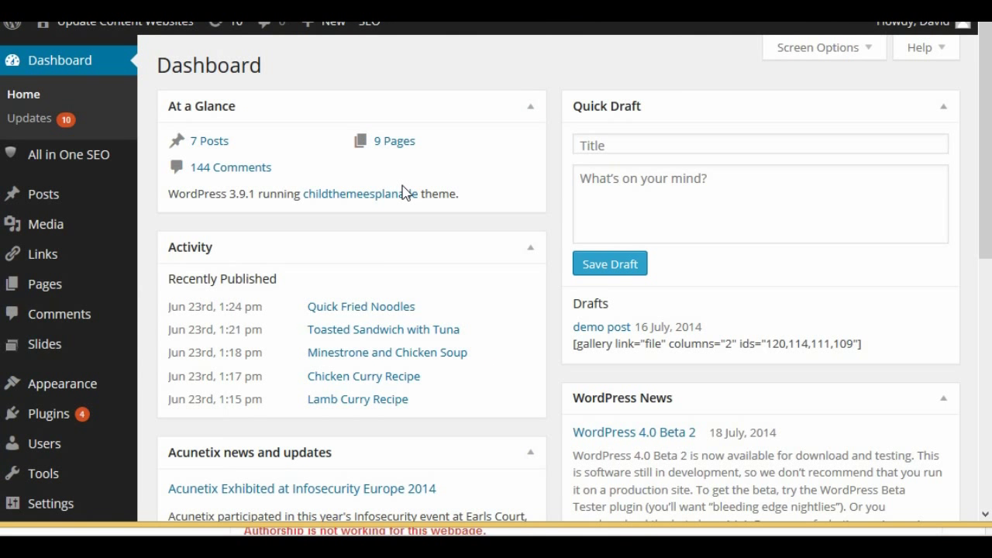
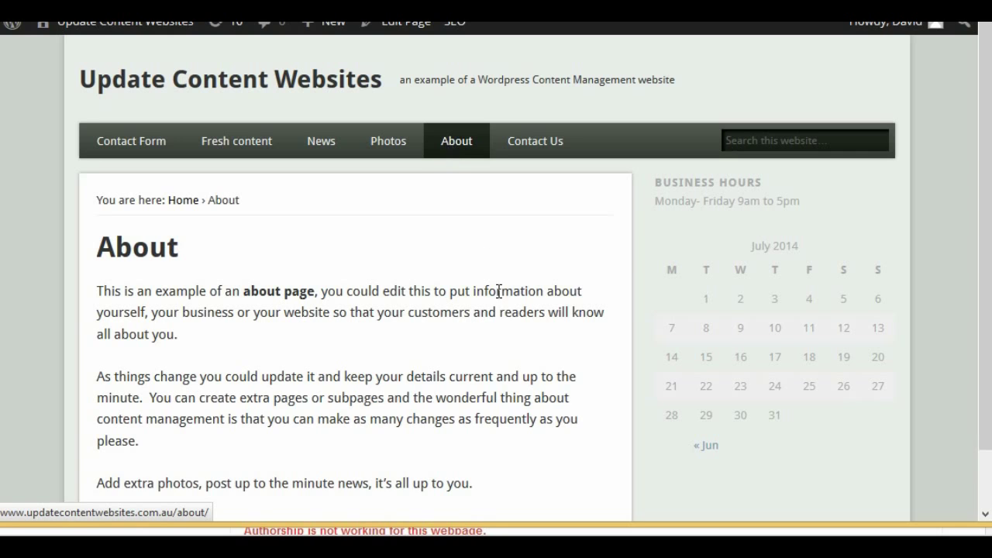
scroll(511, 245, "up", 2)
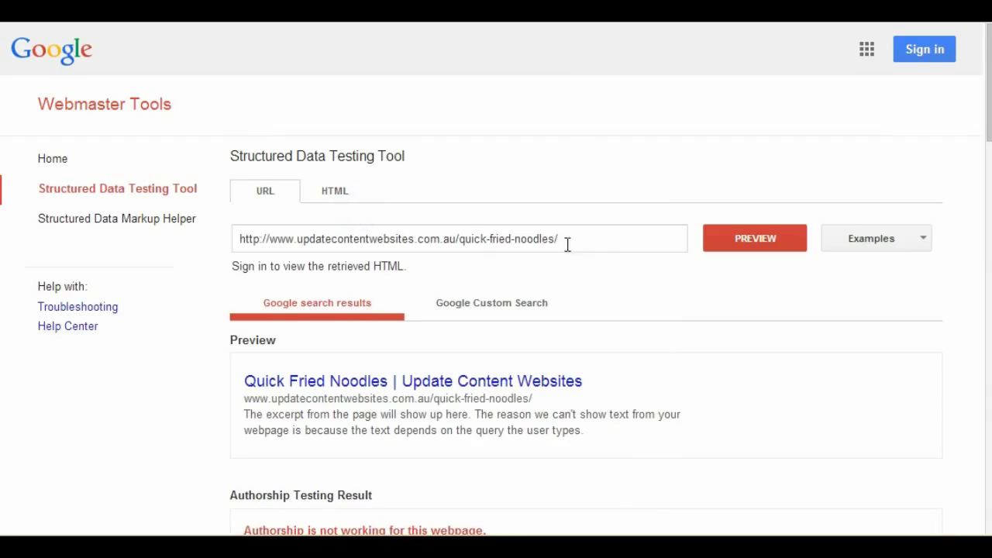
triple_click(568, 244)
type("http://www.updatecontentwebsites.com.au/about/")
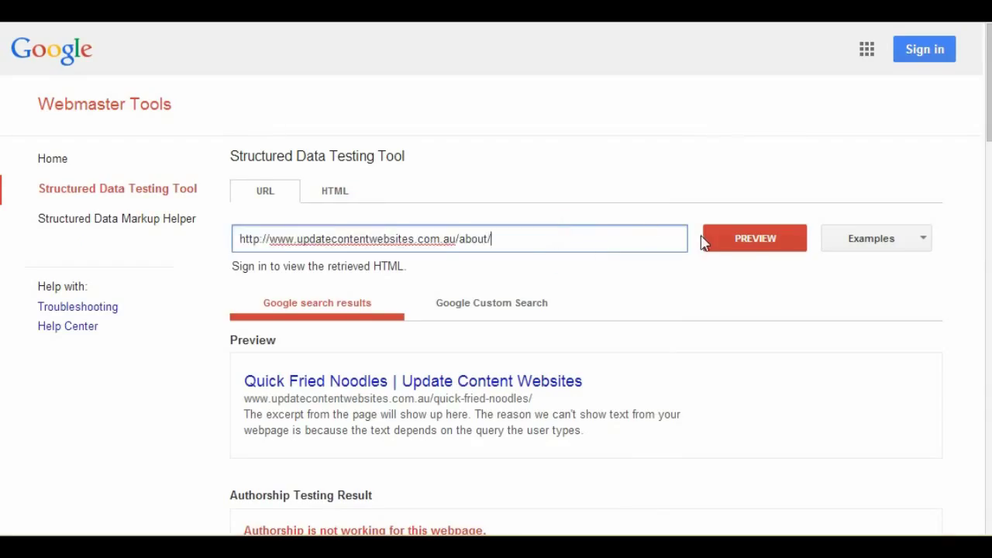
left_click(752, 244)
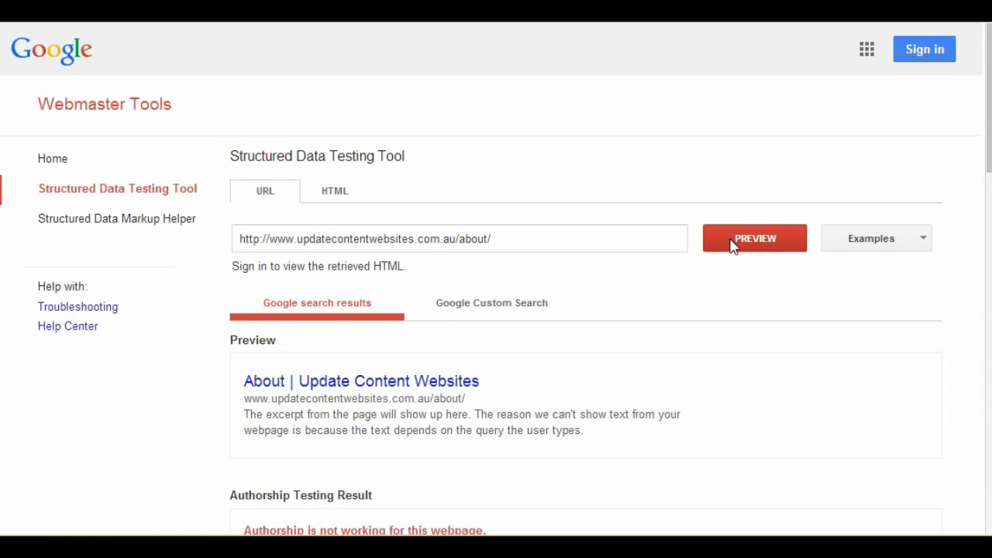
scroll(734, 246, "down", 1)
scroll(735, 246, "down", 3)
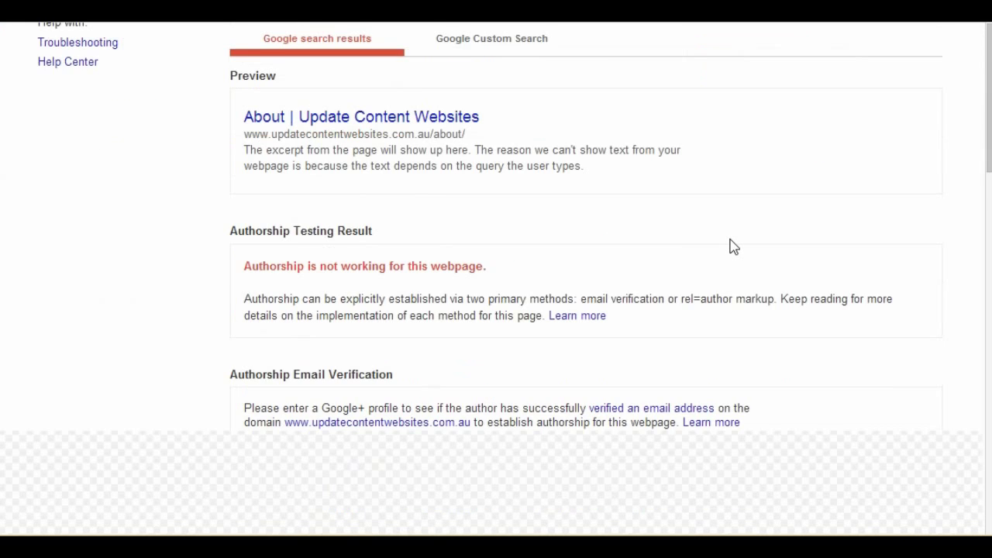
scroll(734, 246, "down", 6)
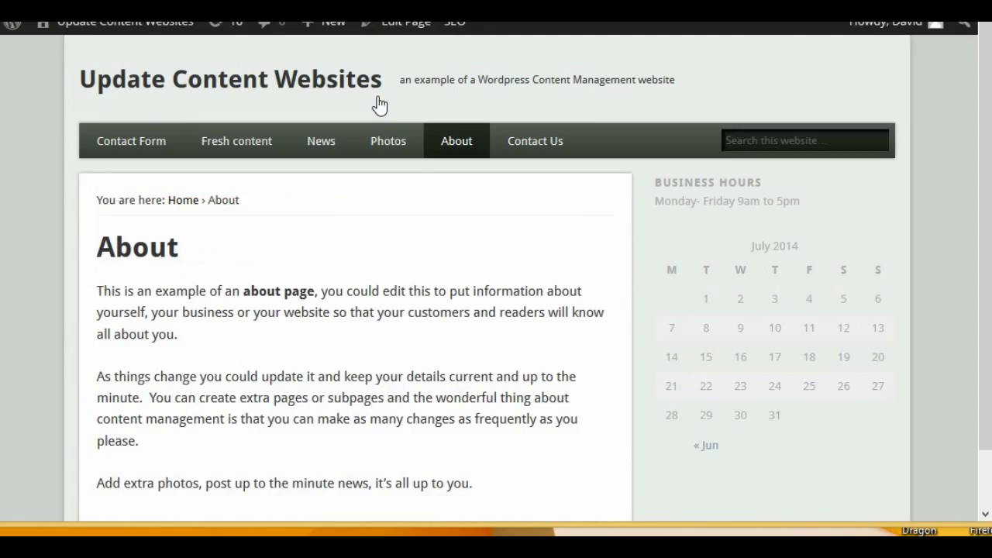
Step: Check the live About page against its extracted hatom-feed test results, then return to the WordPress site
scroll(478, 346, "down", 2)
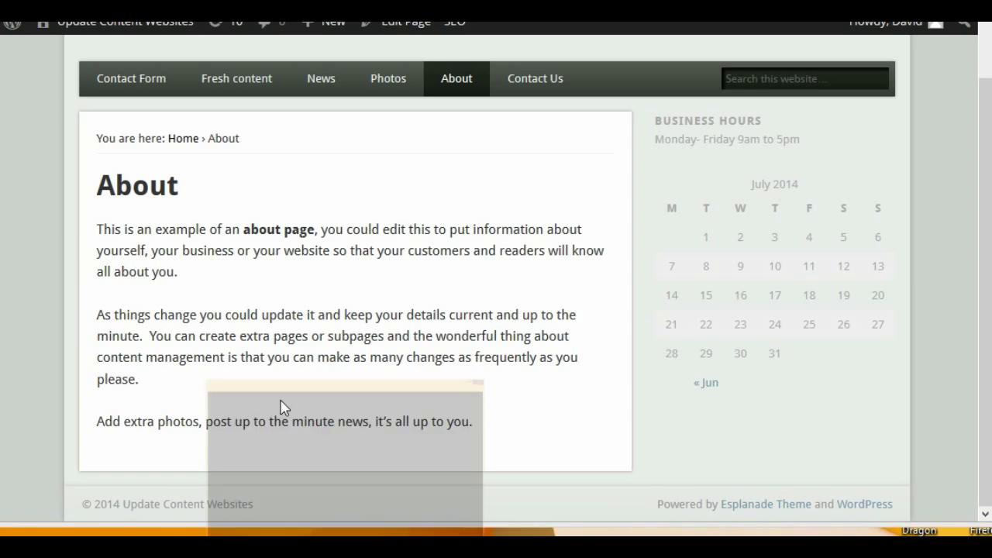
left_click(279, 406)
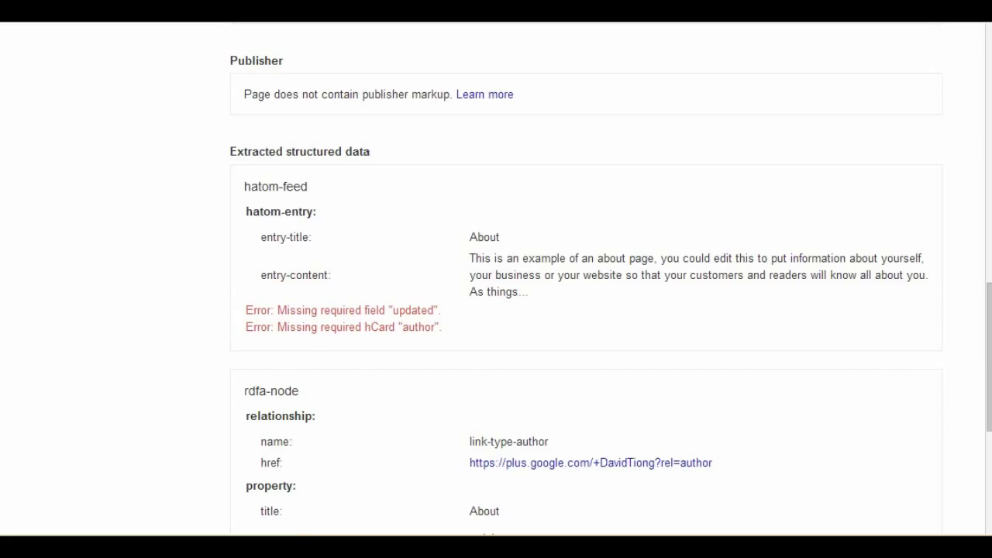
key("alt+Tab")
Step: Enable "Add hAtom code to Pages" in the hAtom Error Removal settings and save the changes
mouse_move(85, 37)
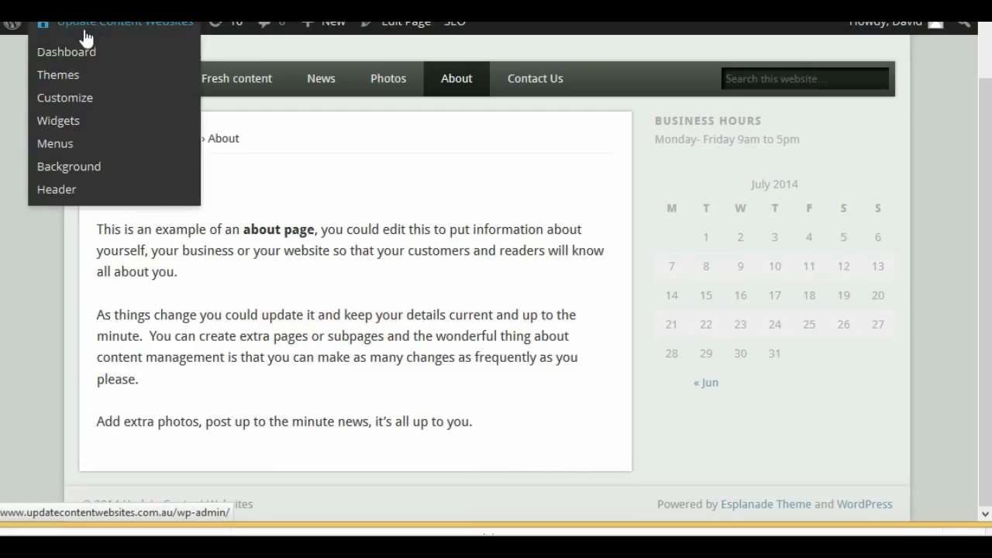
left_click(67, 52)
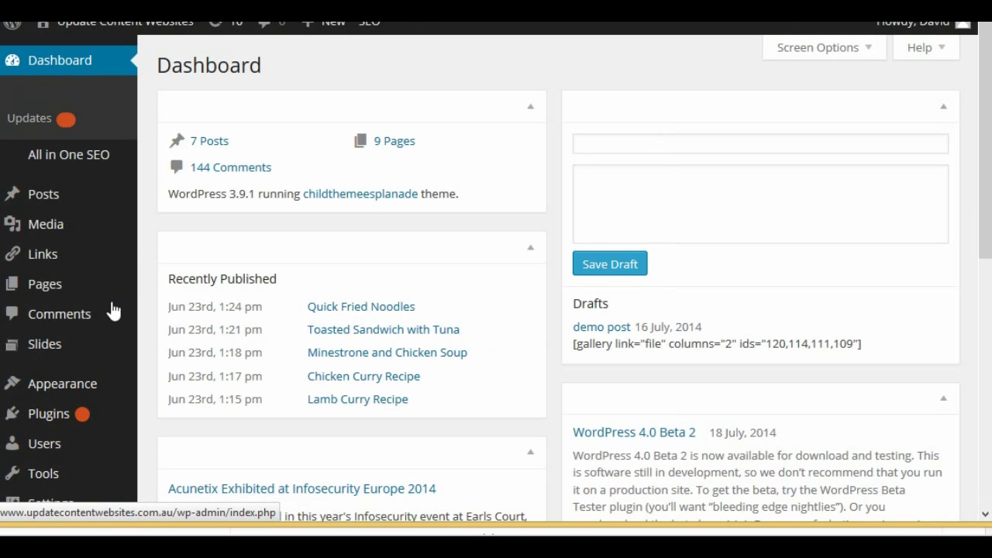
scroll(109, 312, "down", 3)
scroll(175, 322, "down", 1)
mouse_move(82, 306)
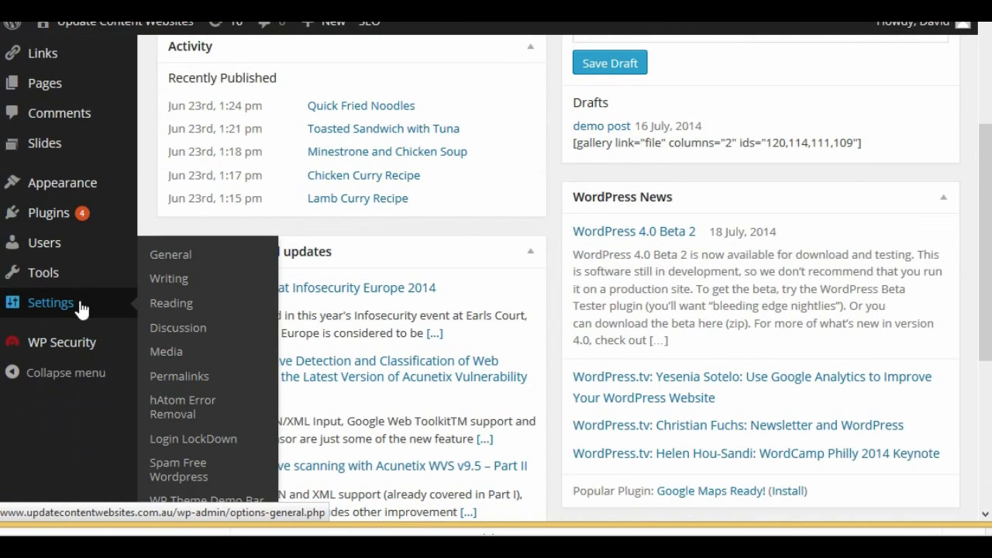
left_click(196, 415)
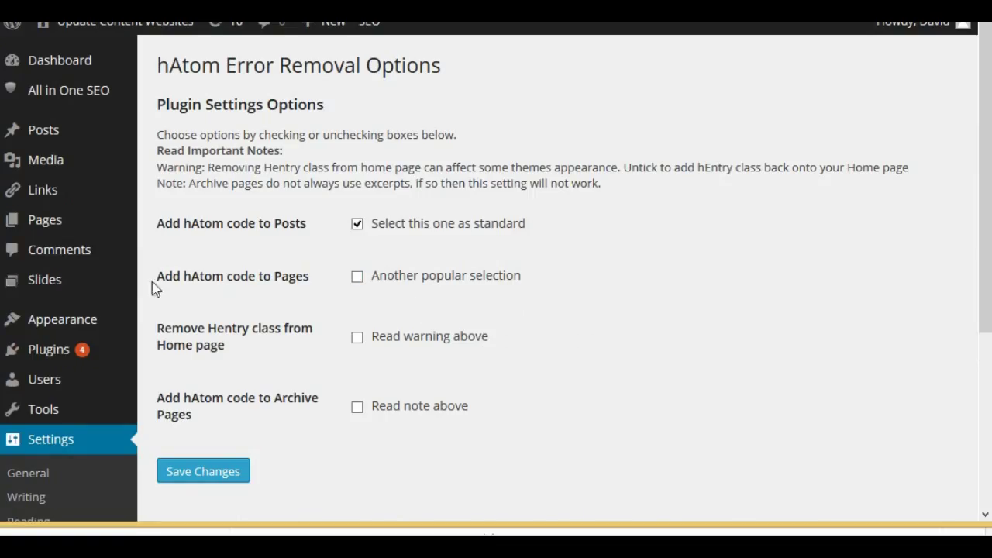
left_click(357, 276)
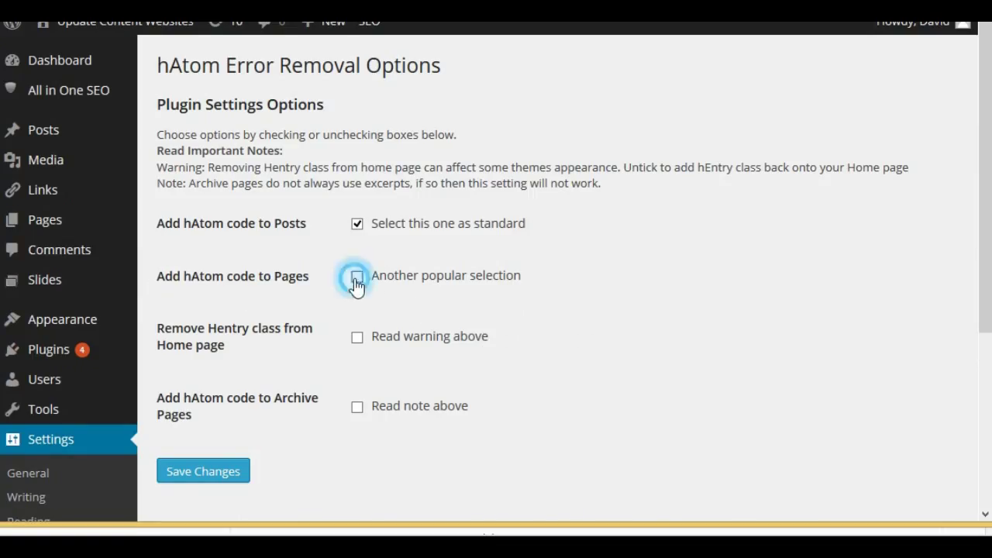
left_click(215, 477)
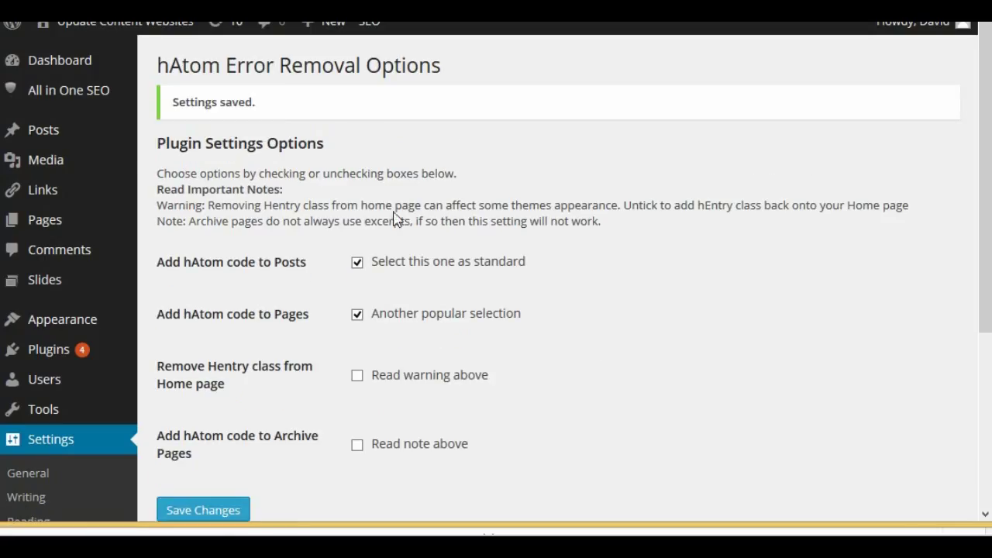
Step: Visit the live site from the WordPress admin and view its About page
mouse_move(103, 31)
left_click(95, 52)
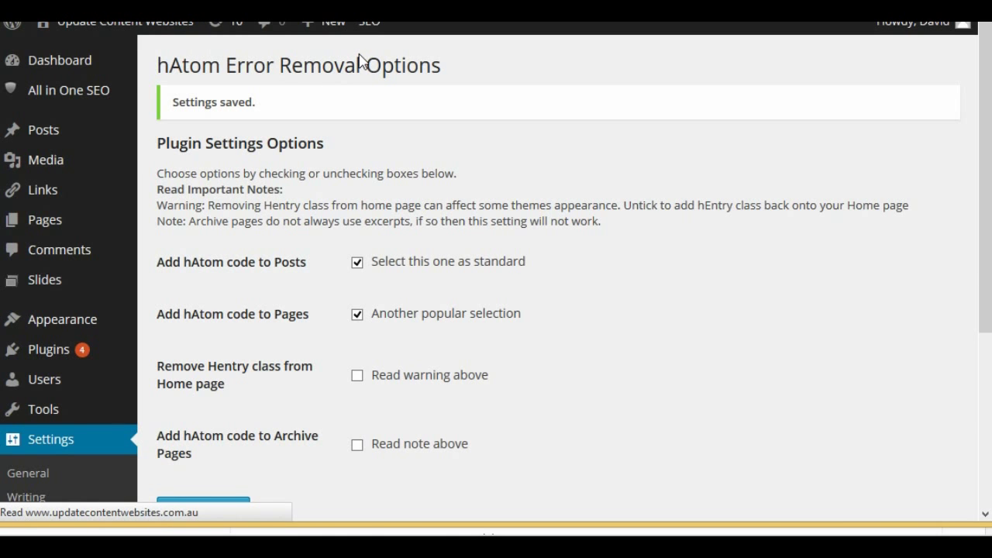
scroll(540, 186, "down", 2)
scroll(538, 193, "up", 2)
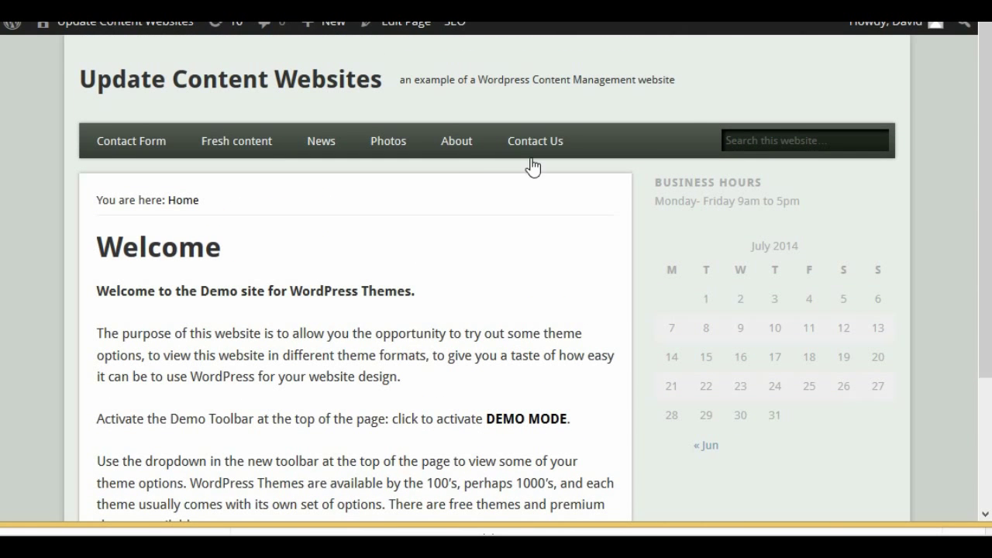
left_click(462, 158)
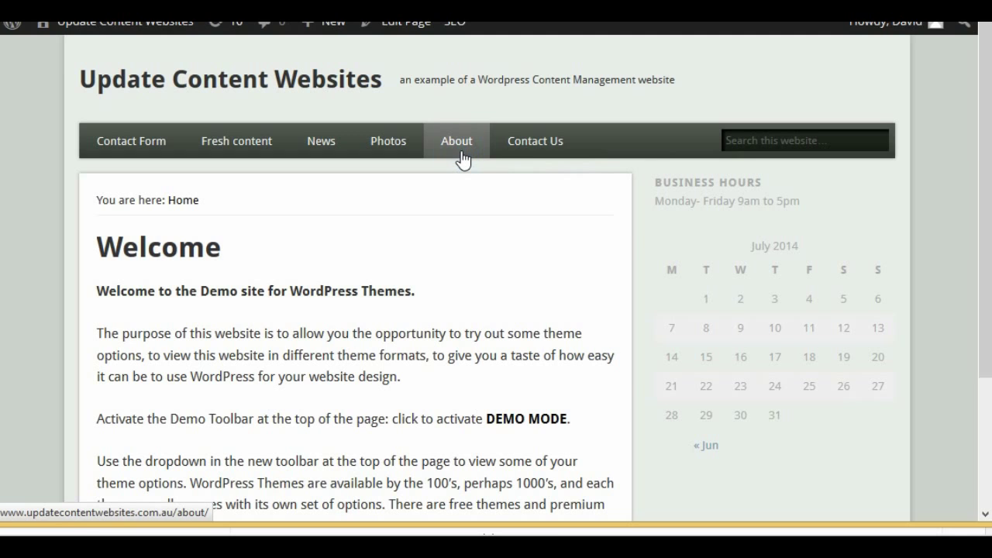
scroll(462, 159, "down", 3)
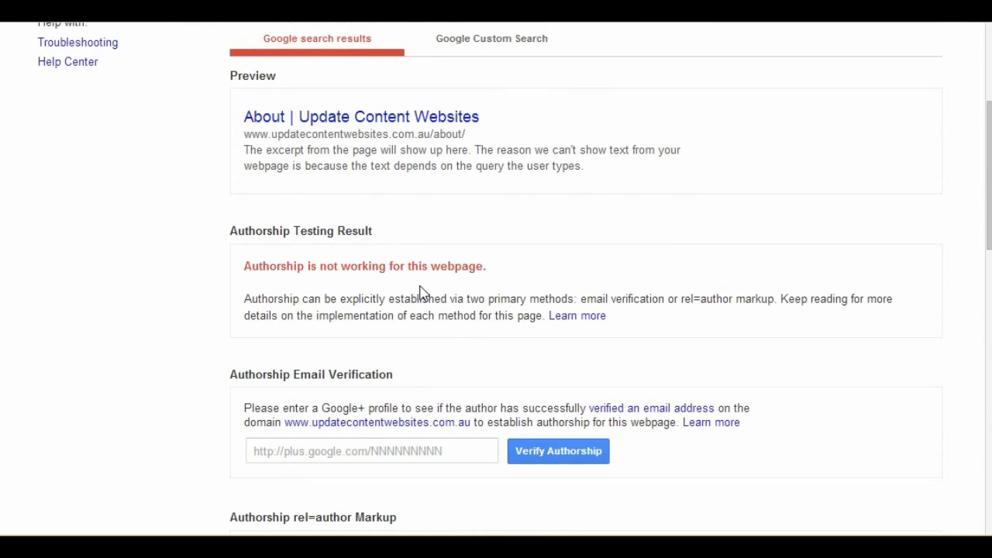
Step: Retest the About page in the Structured Data Testing Tool and examine the updated and author fields of its hatom-feed data
scroll(434, 264, "up", 5)
left_click(742, 244)
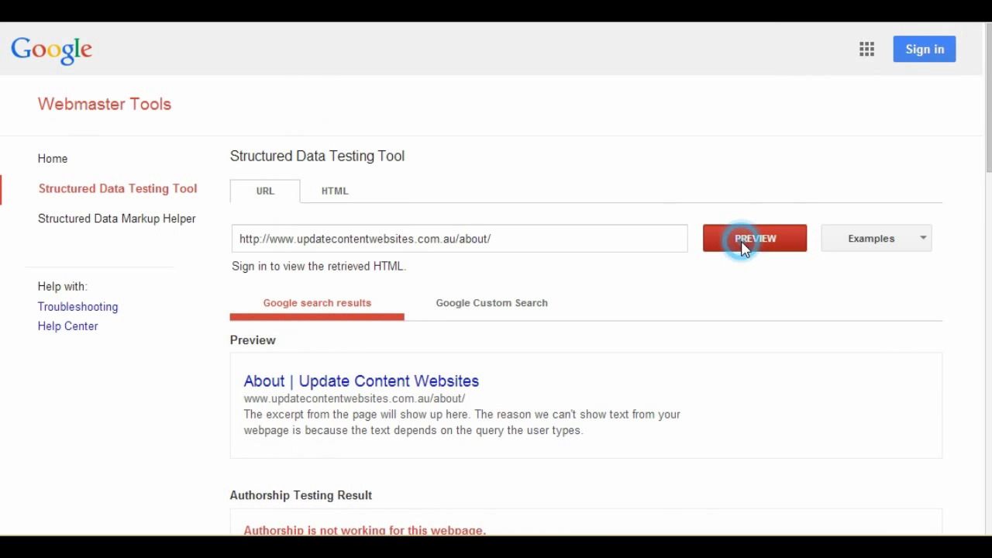
scroll(728, 298, "down", 6)
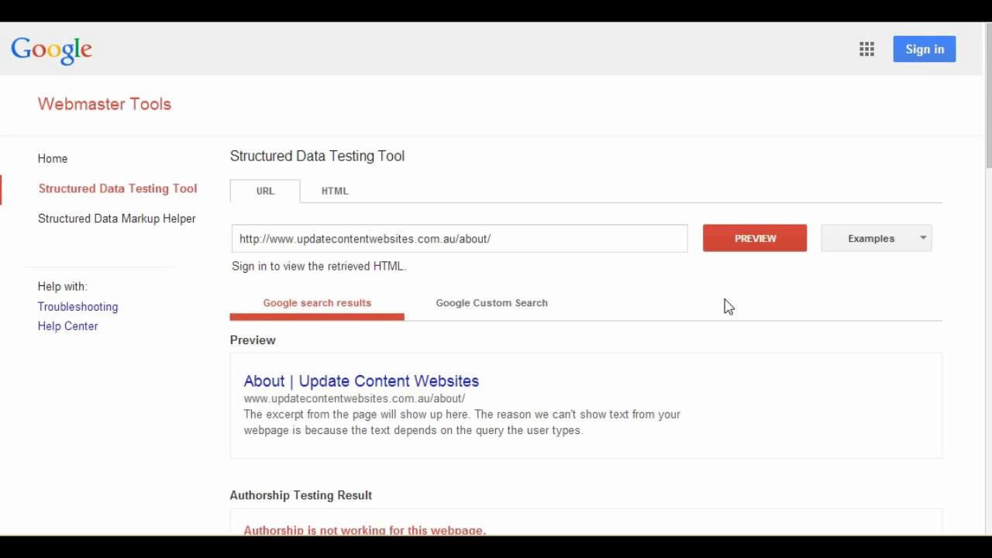
scroll(729, 306, "down", 8)
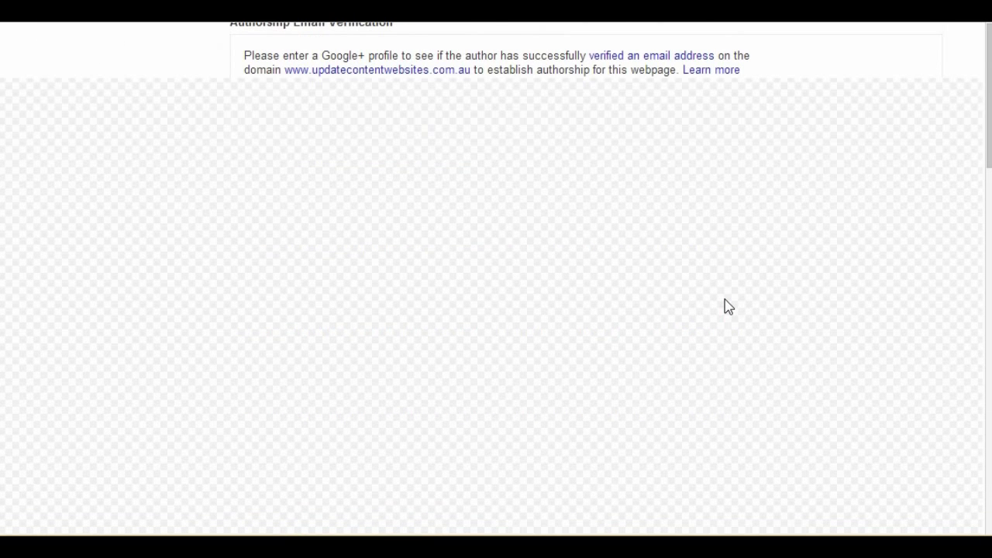
scroll(725, 305, "down", 4)
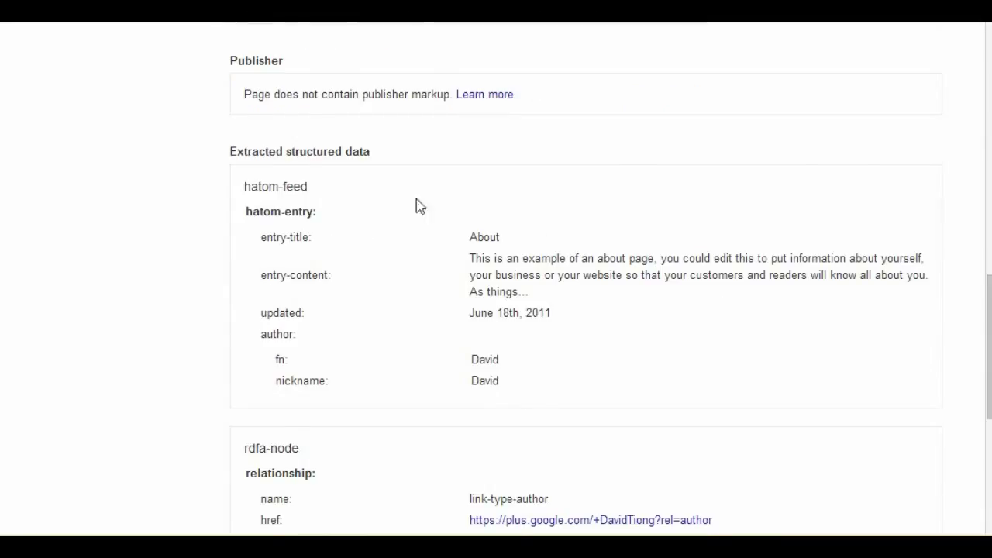
scroll(427, 197, "down", 1)
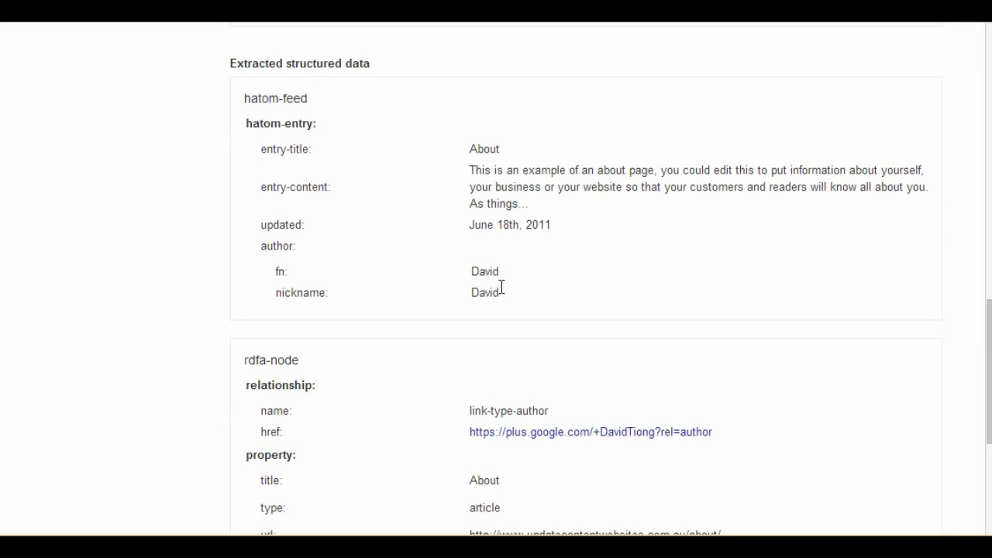
Step: Review the About page's authorship, publisher and extracted structured data sections in the test results
scroll(612, 325, "down", 4)
scroll(614, 402, "up", 3)
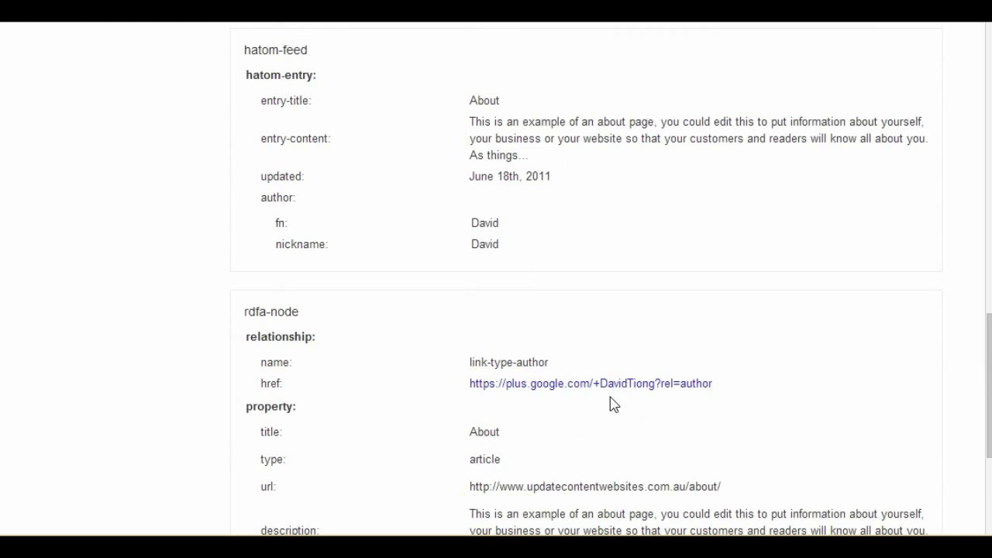
scroll(612, 403, "up", 4)
scroll(613, 404, "down", 1)
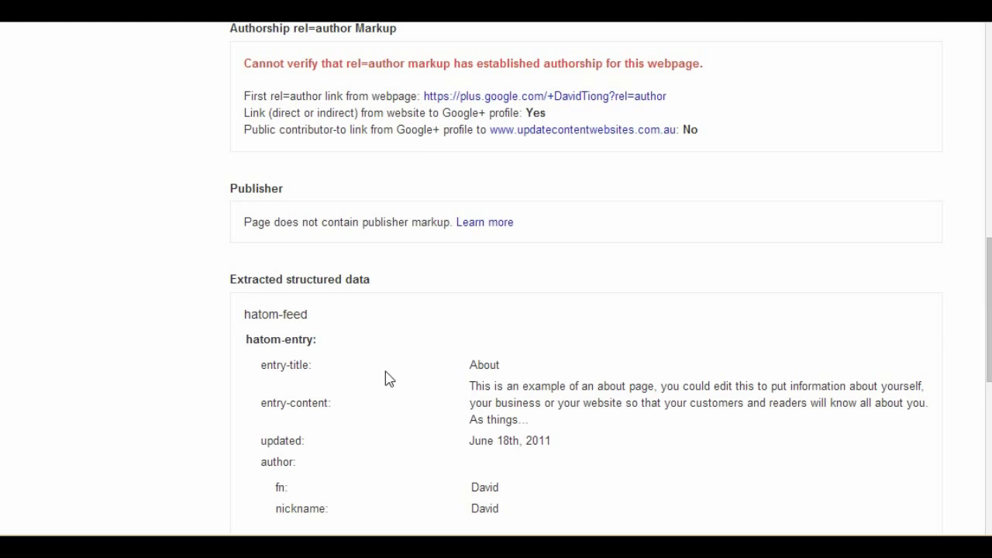
scroll(658, 394, "down", 6)
scroll(666, 384, "up", 15)
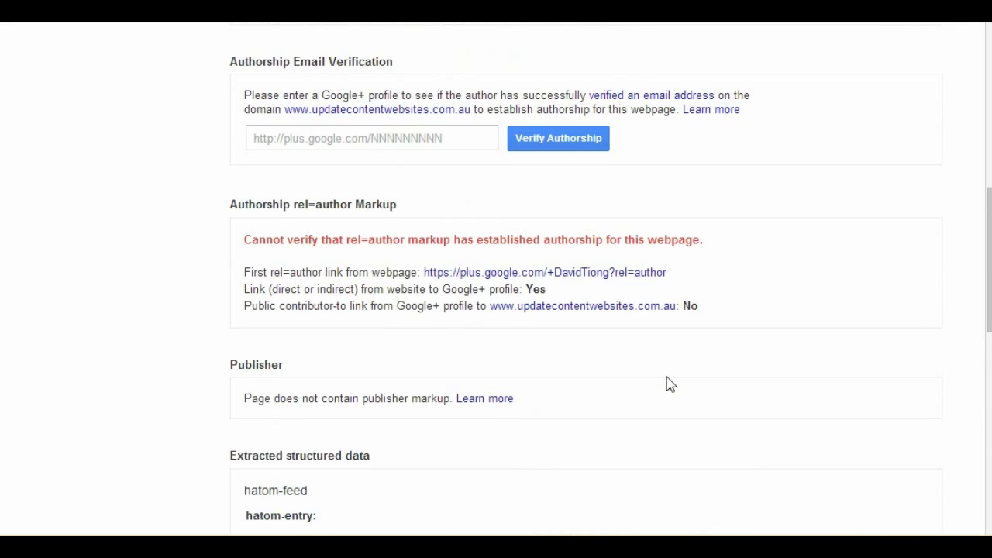
Step: Switch back to the WordPress site, open its home page and look over the Welcome content
key("alt+Tab")
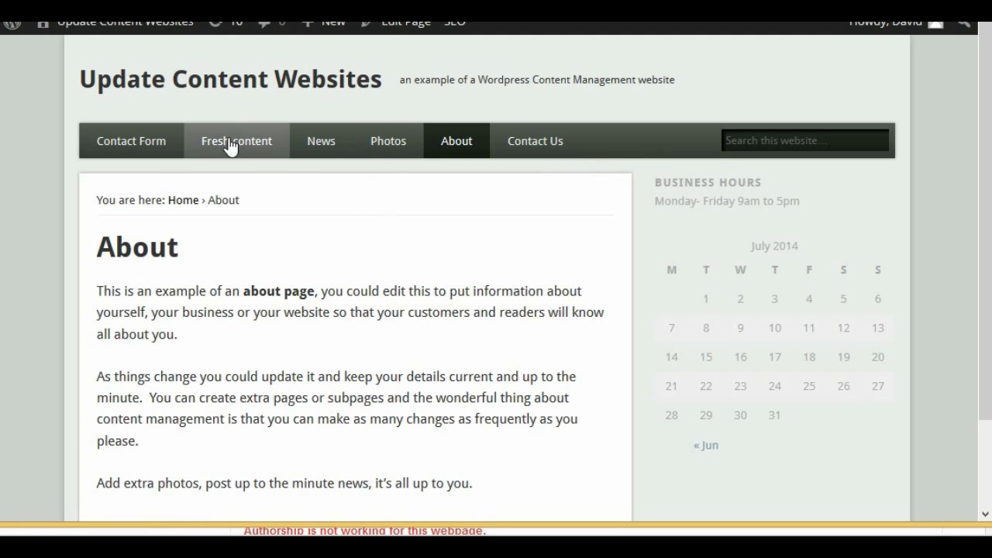
left_click(206, 85)
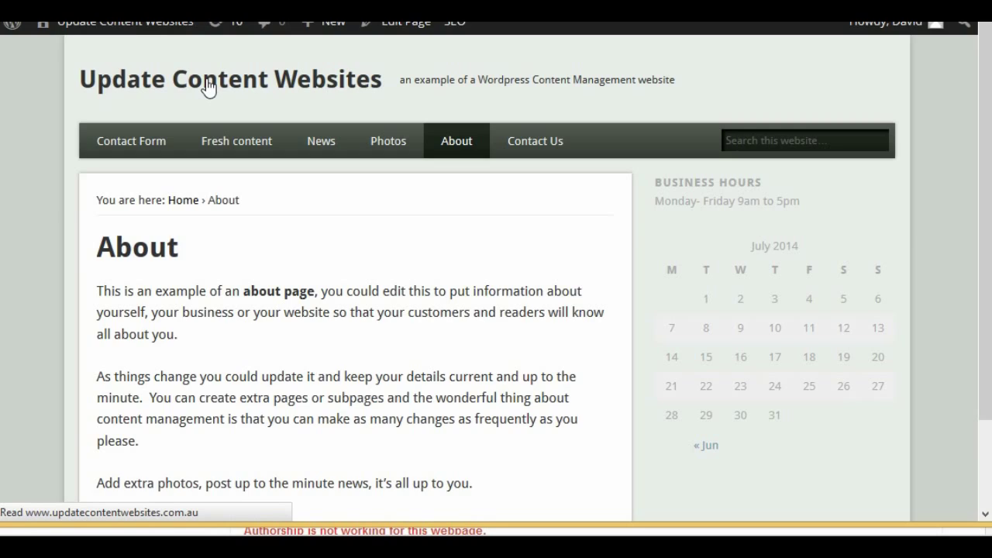
scroll(587, 307, "down", 1)
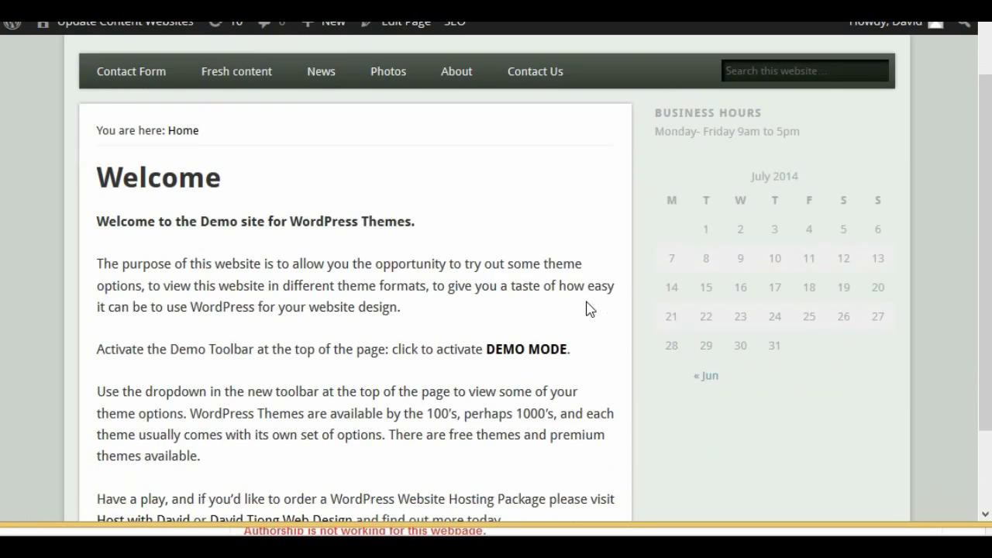
scroll(587, 308, "down", 1)
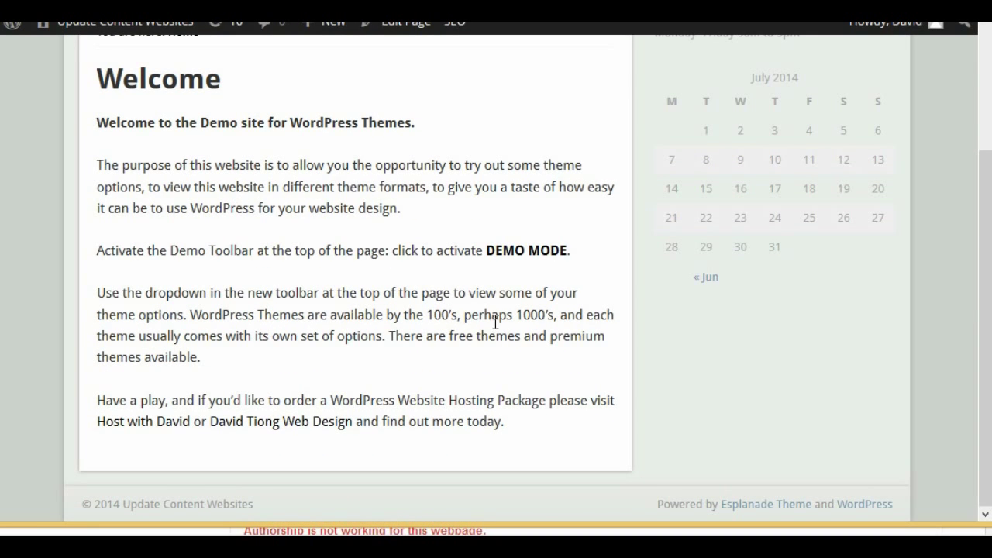
scroll(532, 321, "up", 1)
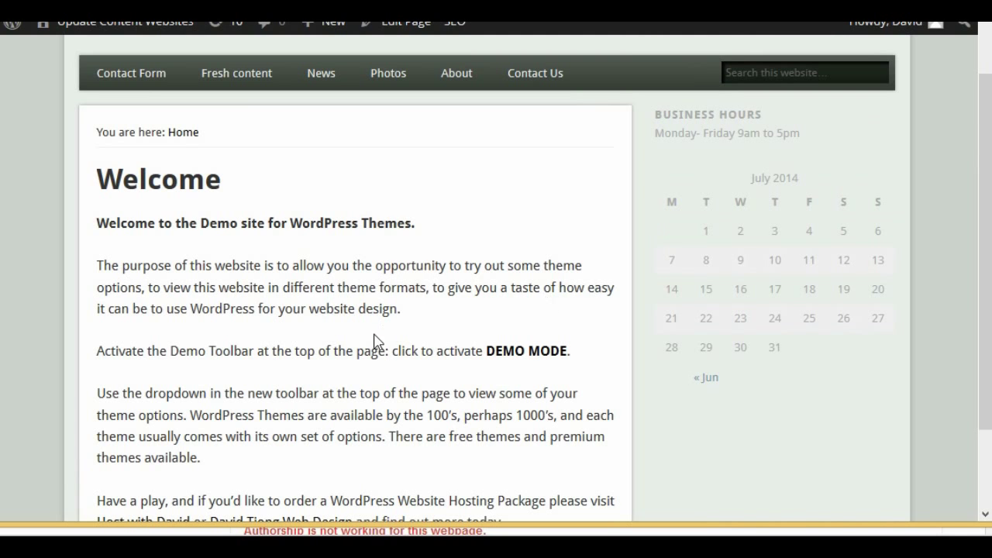
scroll(376, 348, "down", 1)
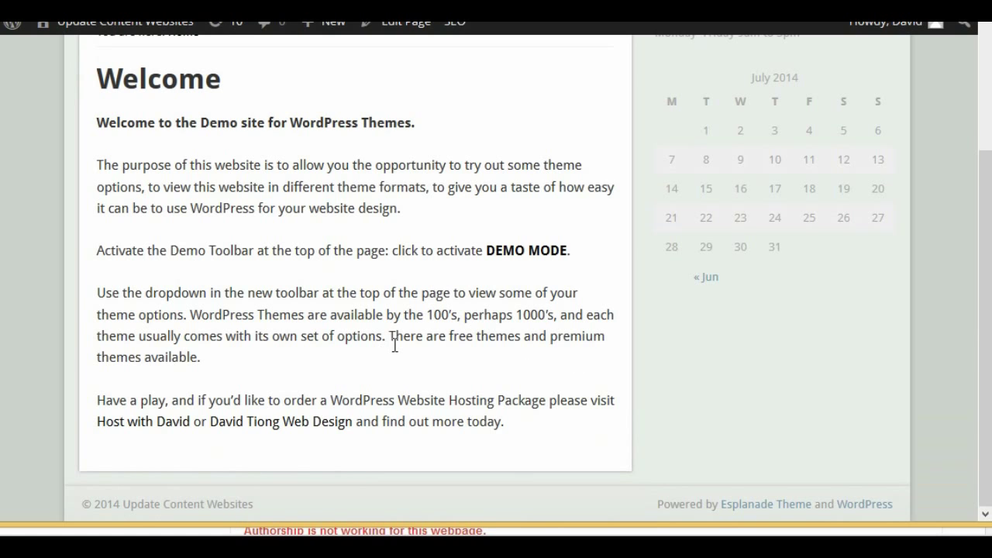
scroll(394, 343, "up", 1)
scroll(415, 337, "down", 1)
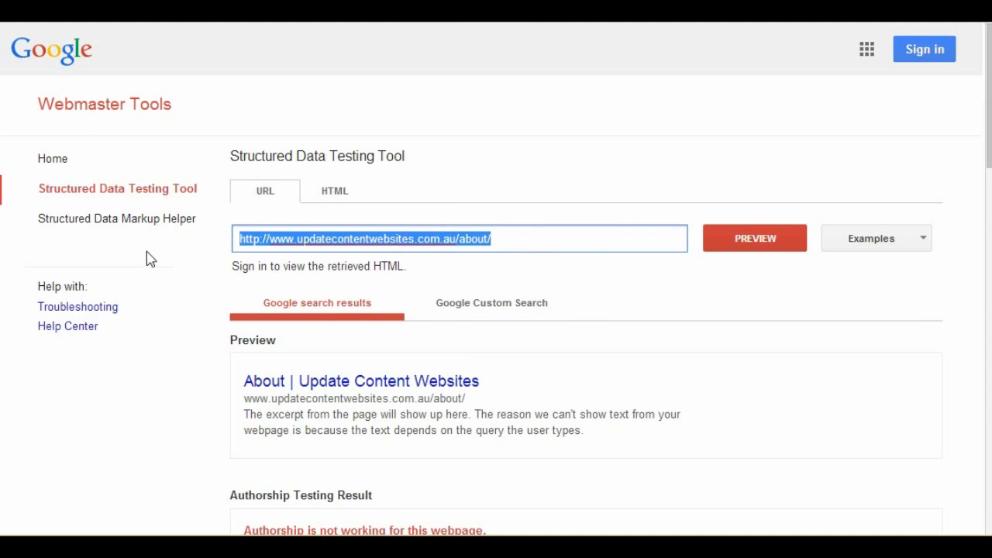
type("http://www.updatecontentwebsites.com.au/")
left_click(758, 236)
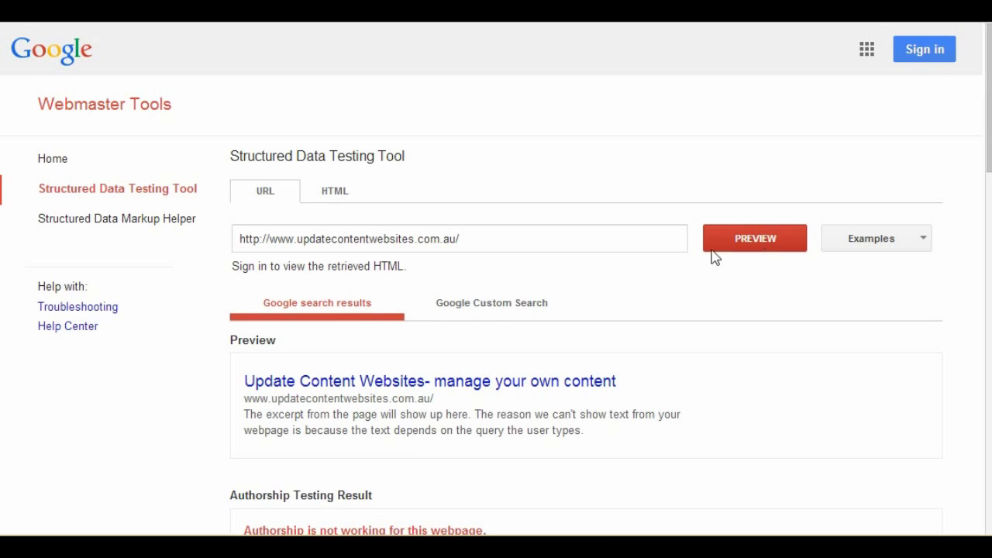
scroll(678, 281, "down", 5)
scroll(678, 282, "down", 7)
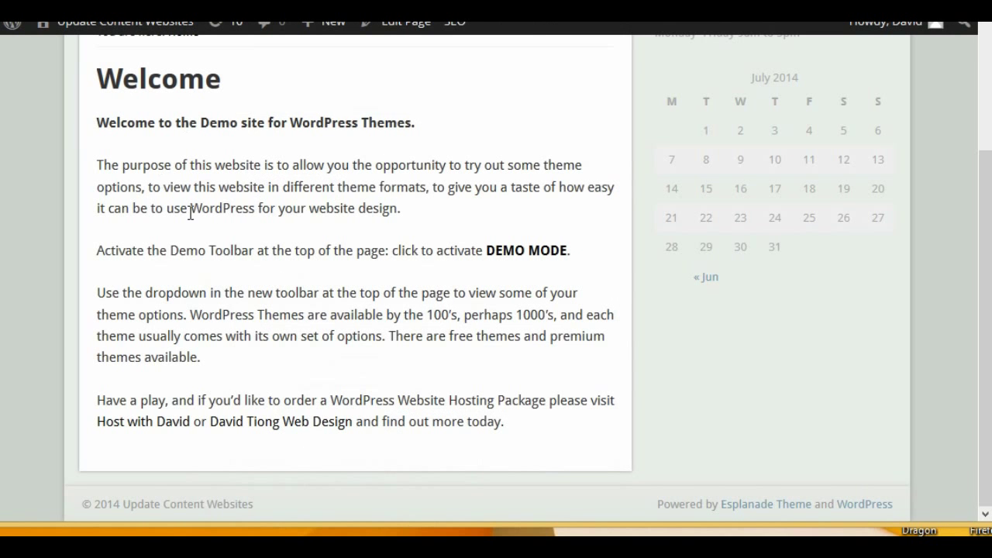
Step: Enable "Remove Hentry class from Home page" in the WordPress admin's hAtom Error Removal settings and save the changes
mouse_move(75, 31)
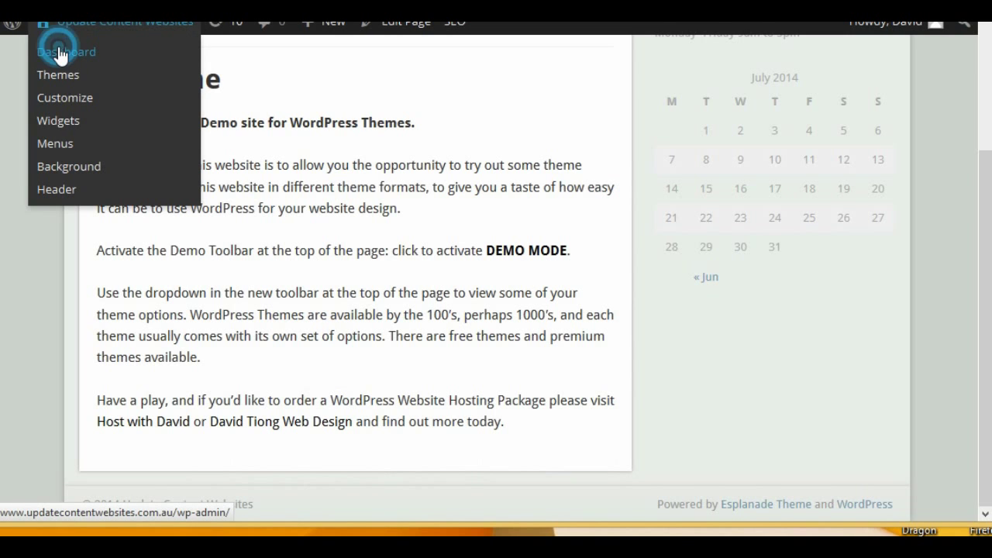
left_click(62, 52)
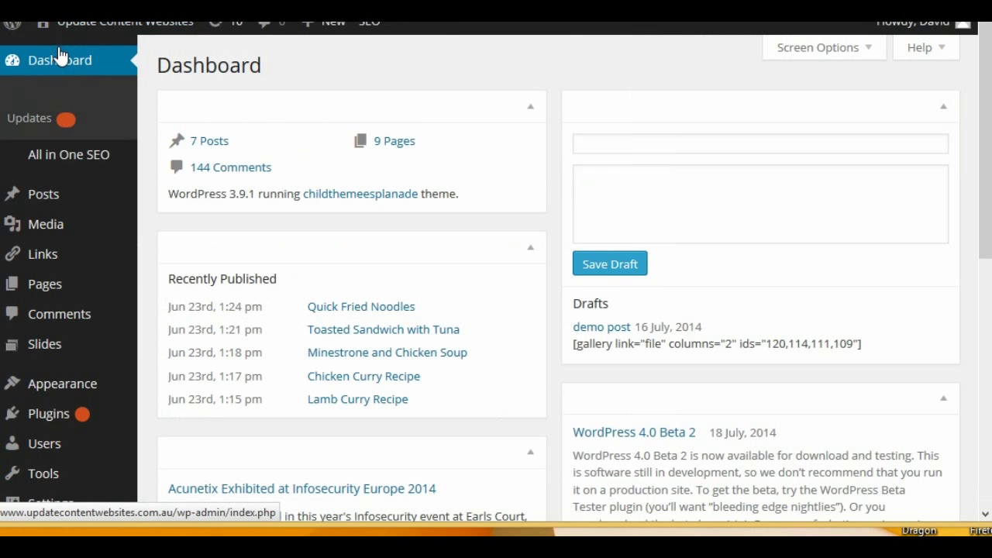
scroll(93, 321, "down", 1)
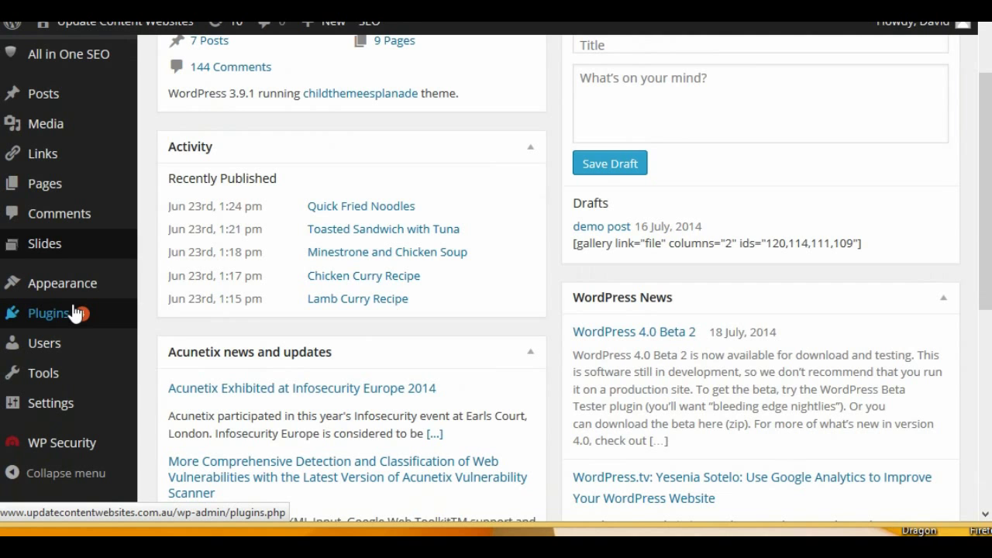
mouse_move(83, 322)
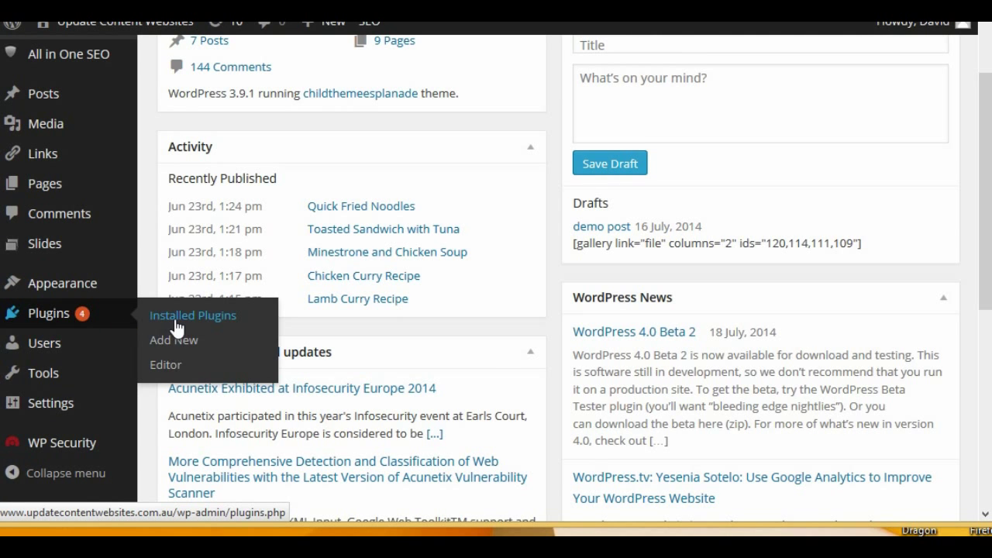
scroll(86, 357, "down", 2)
mouse_move(66, 208)
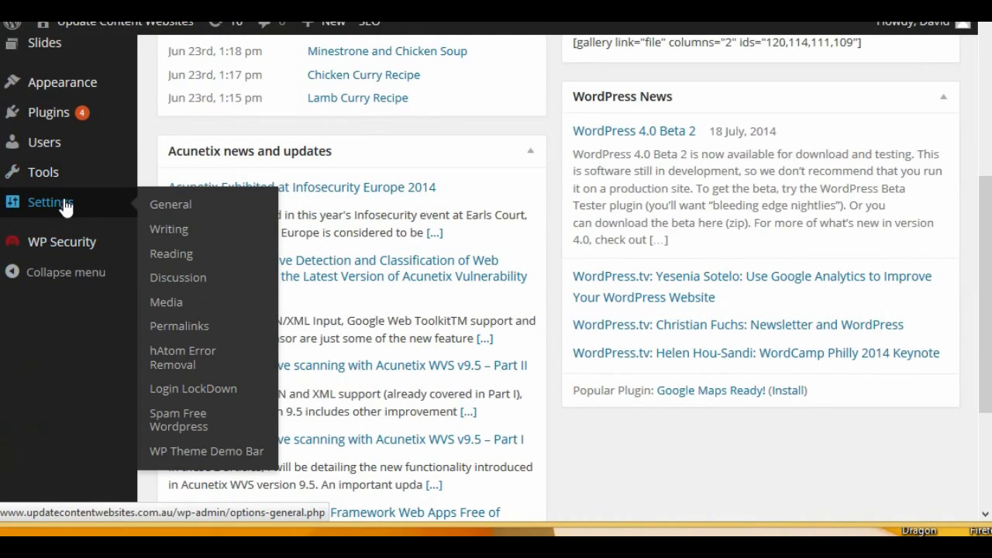
left_click(181, 357)
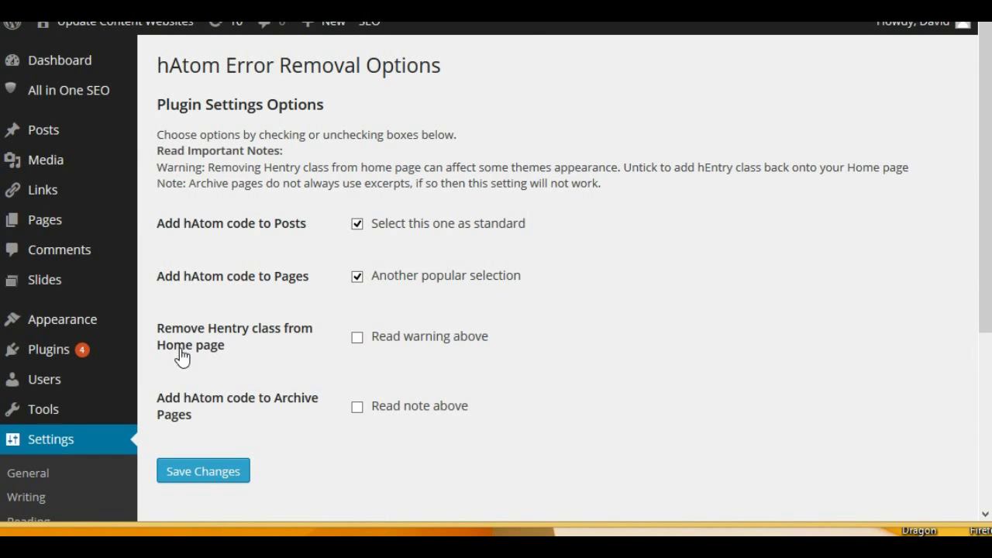
left_click(357, 338)
left_click(200, 483)
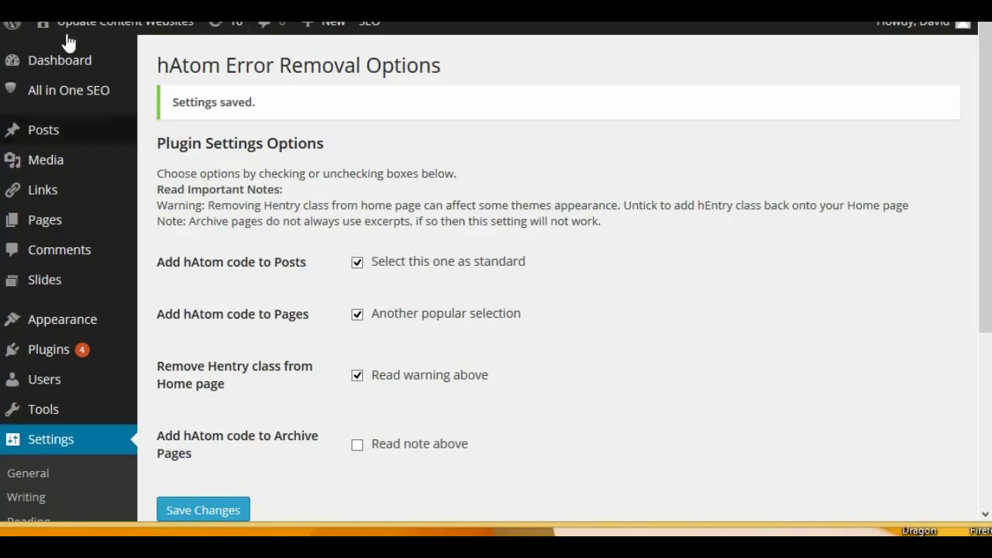
Step: Visit the live site from the WordPress admin and check the appearance of its home page
mouse_move(73, 31)
left_click(67, 62)
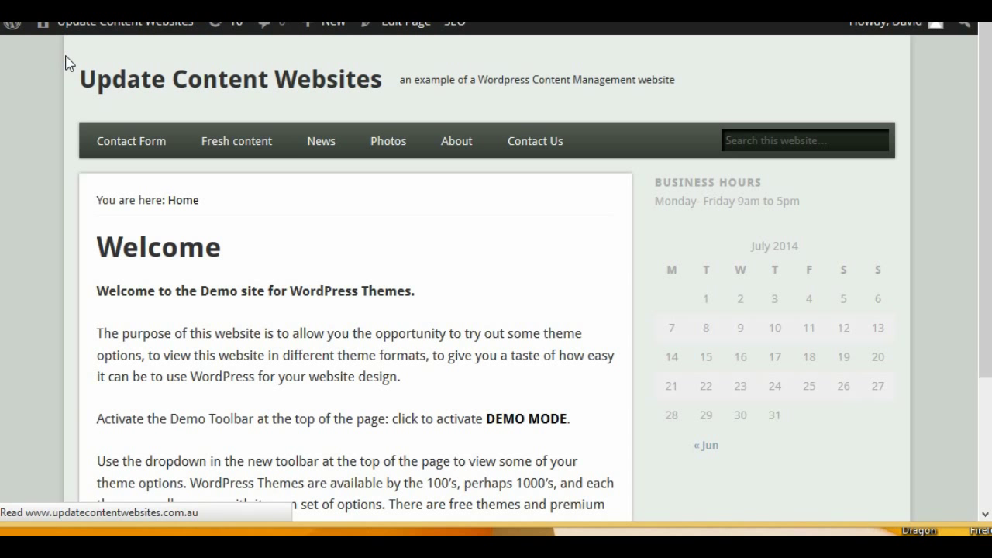
scroll(577, 256, "down", 3)
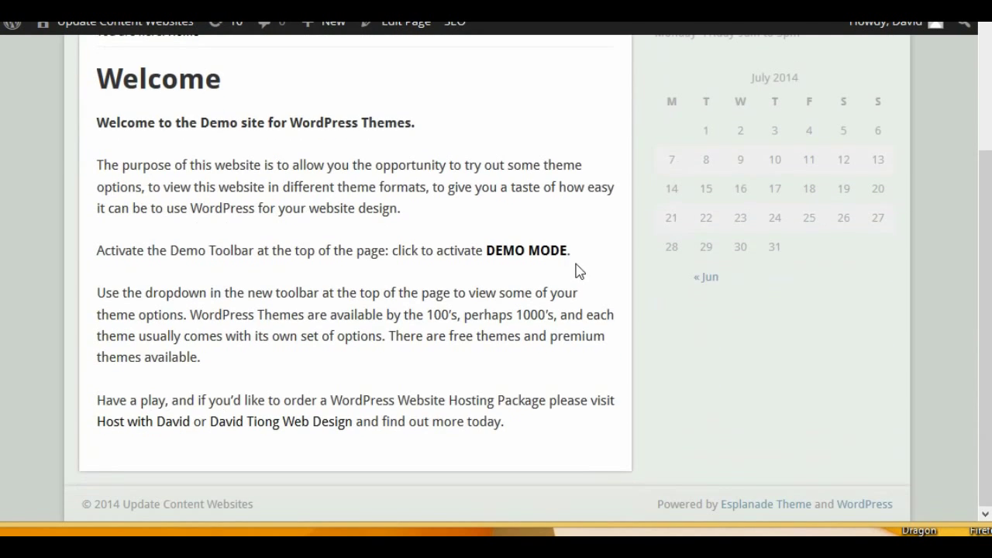
scroll(578, 272, "up", 3)
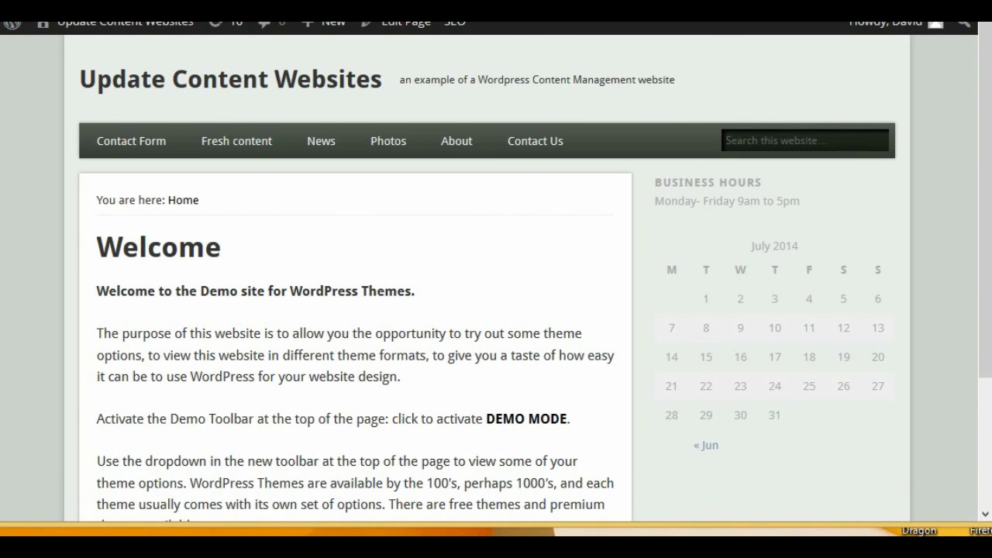
left_click(321, 140)
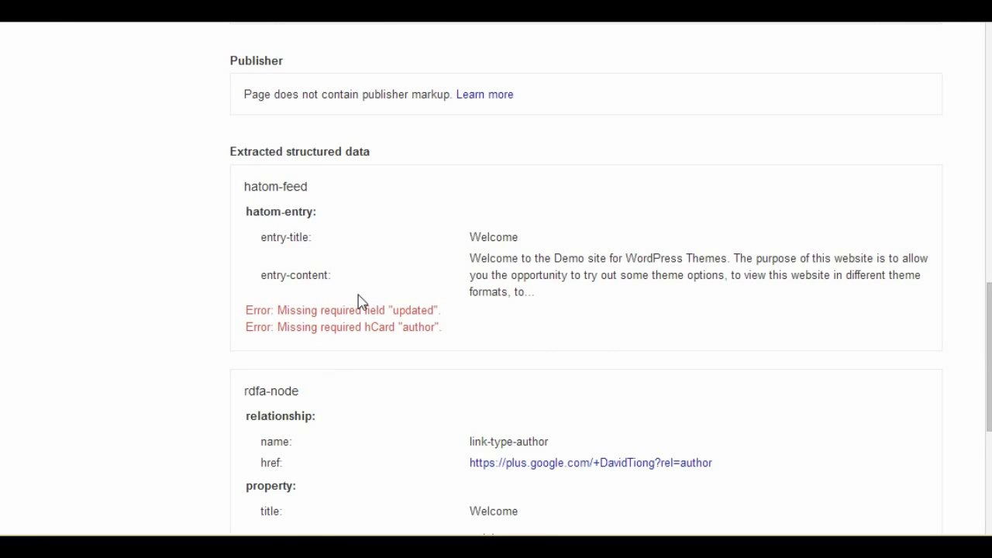
Step: Retest the home page URL in the Structured Data Testing Tool and examine the extracted data for hatom-feed and rdfa-node entries
scroll(361, 302, "up", 3)
scroll(363, 298, "up", 8)
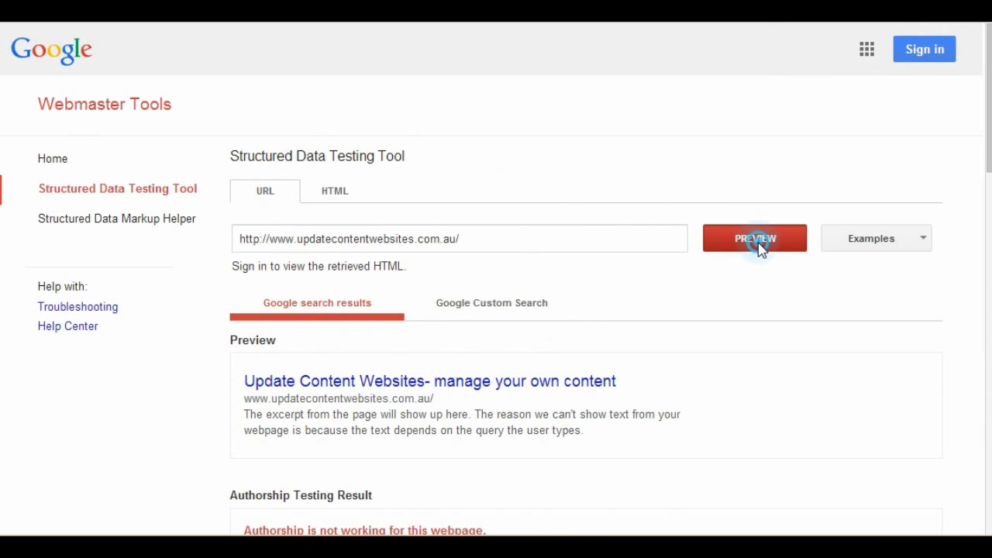
left_click(757, 247)
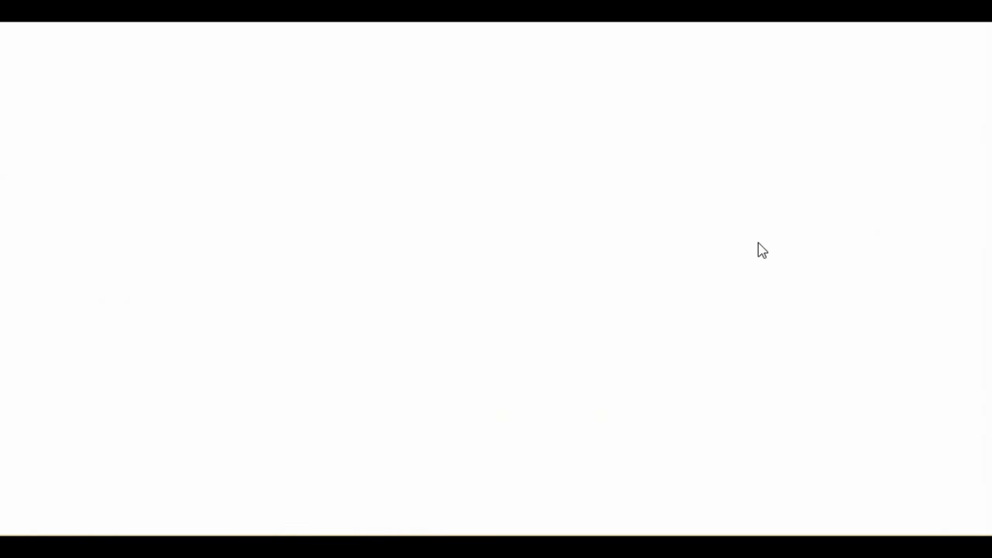
scroll(760, 248, "down", 8)
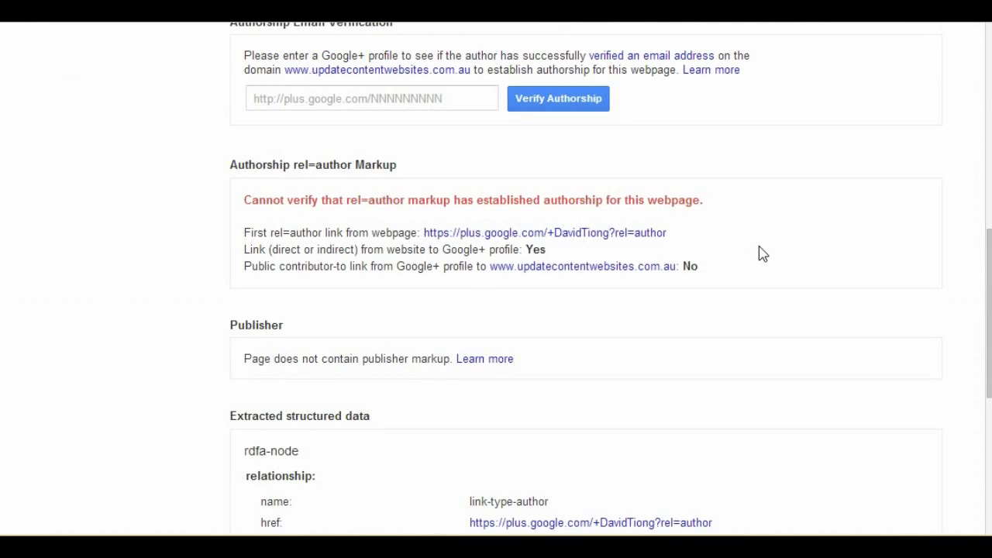
scroll(760, 252, "down", 5)
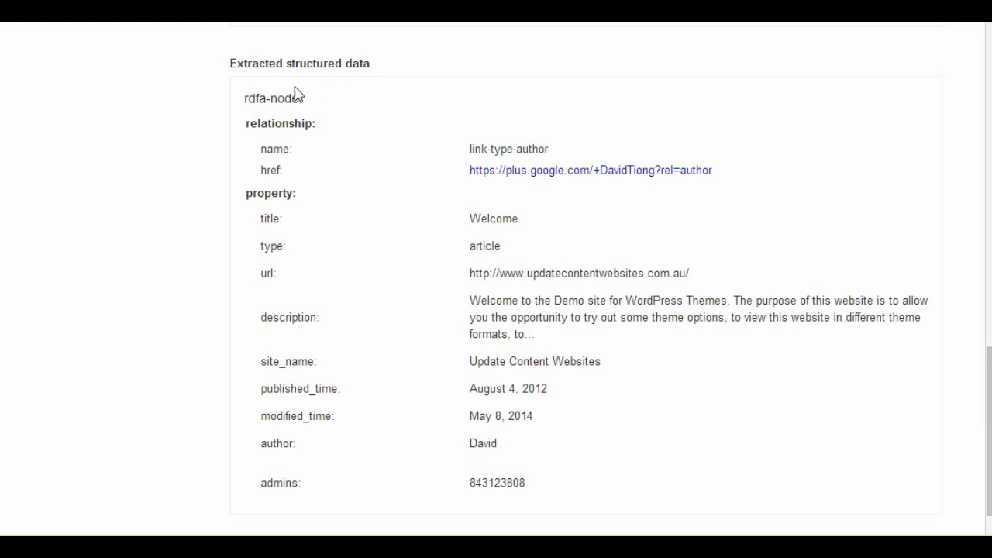
scroll(370, 489, "down", 1)
scroll(411, 477, "up", 3)
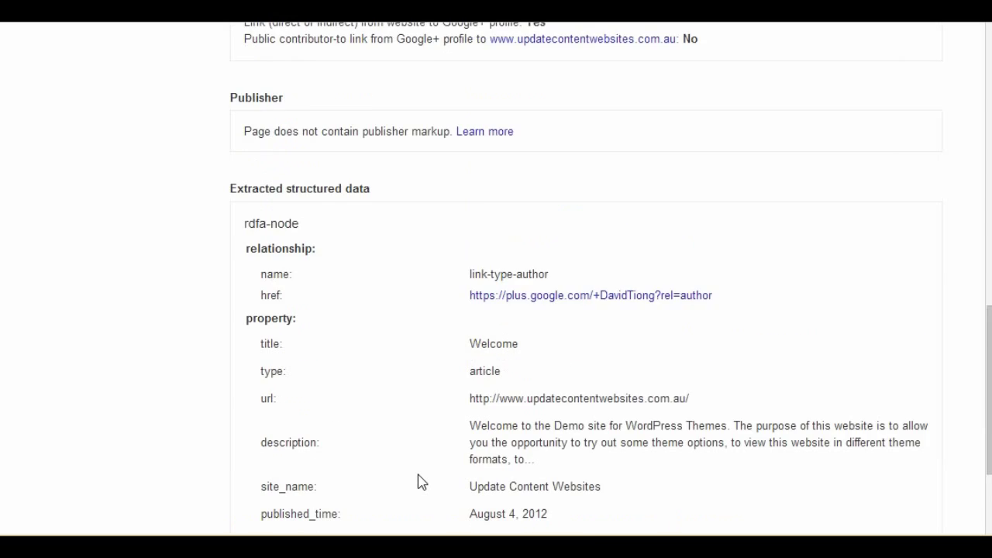
scroll(419, 482, "down", 3)
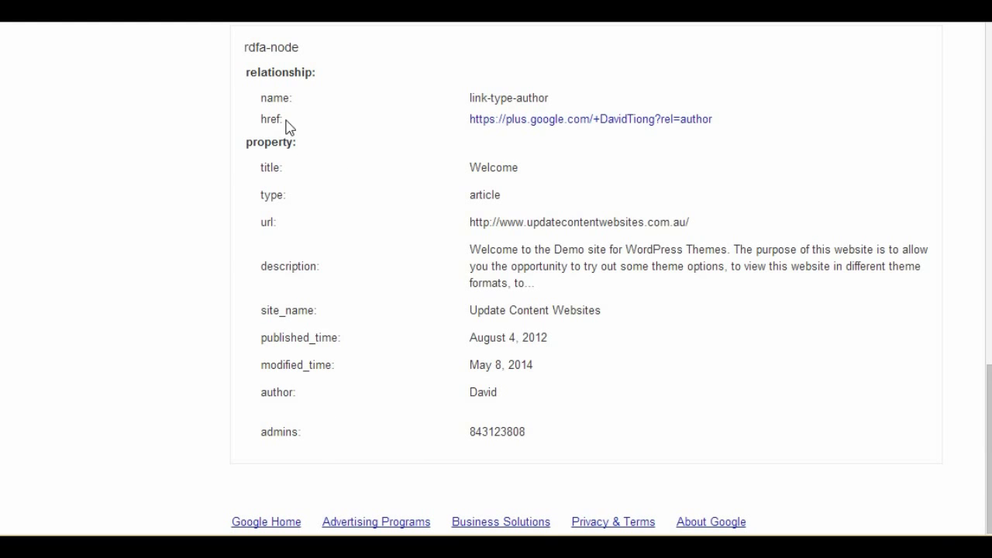
scroll(414, 215, "up", 2)
scroll(458, 303, "down", 1)
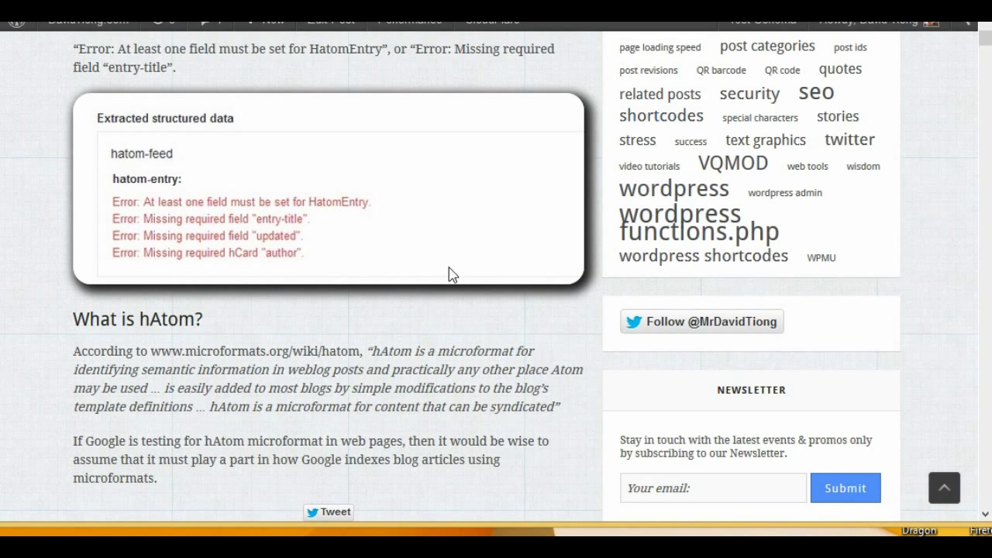
Step: Read on in the hAtom error article, and look through the post excerpts on the live site's News page
scroll(454, 275, "down", 5)
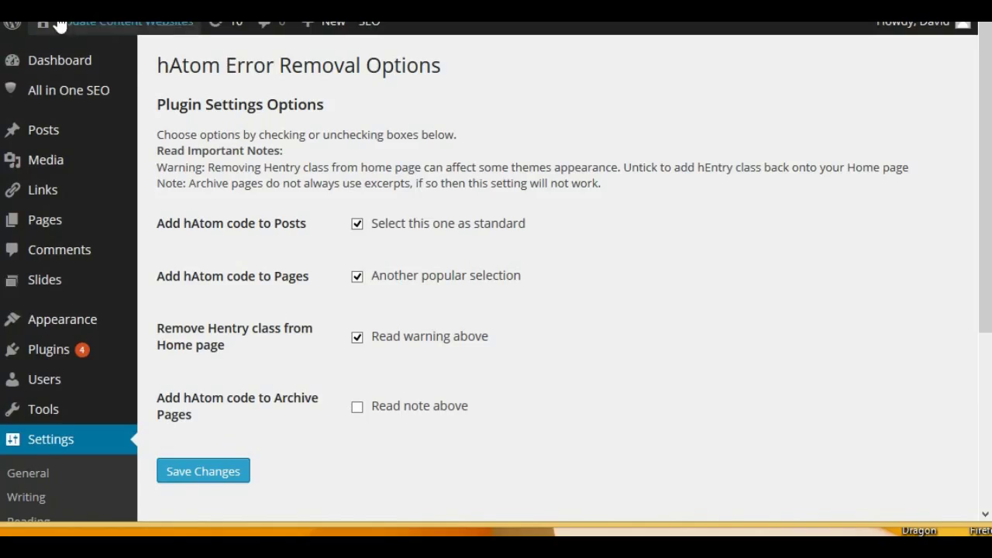
mouse_move(71, 35)
left_click(65, 52)
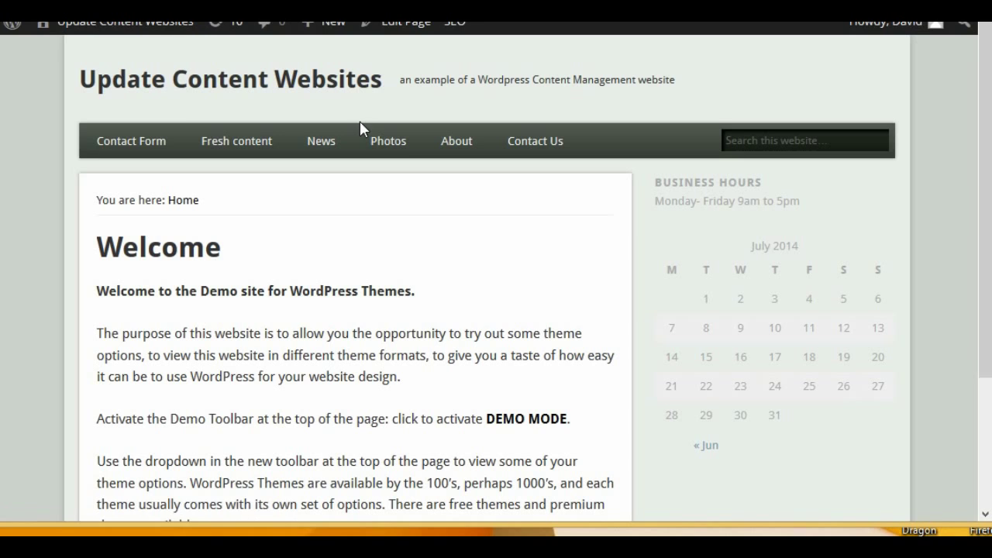
left_click(325, 149)
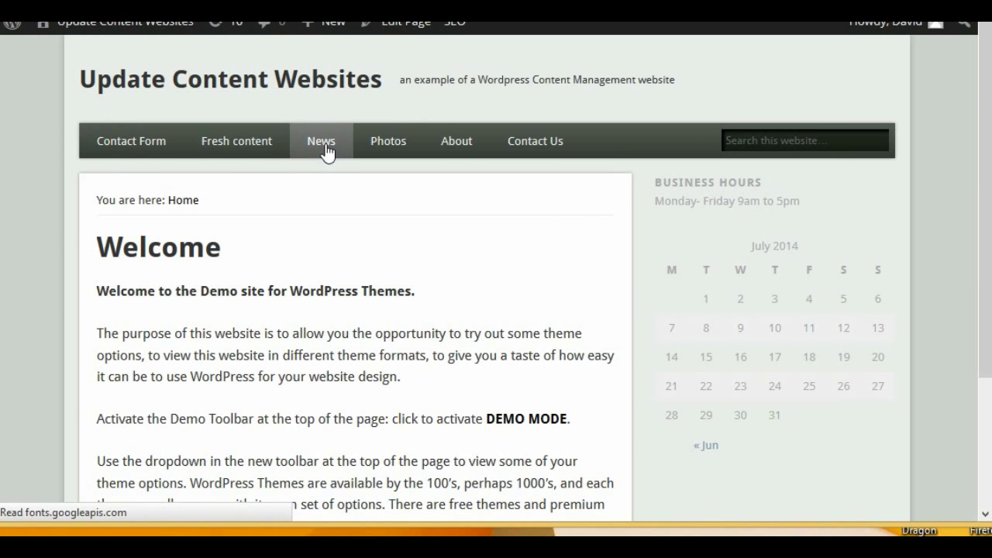
scroll(659, 241, "down", 5)
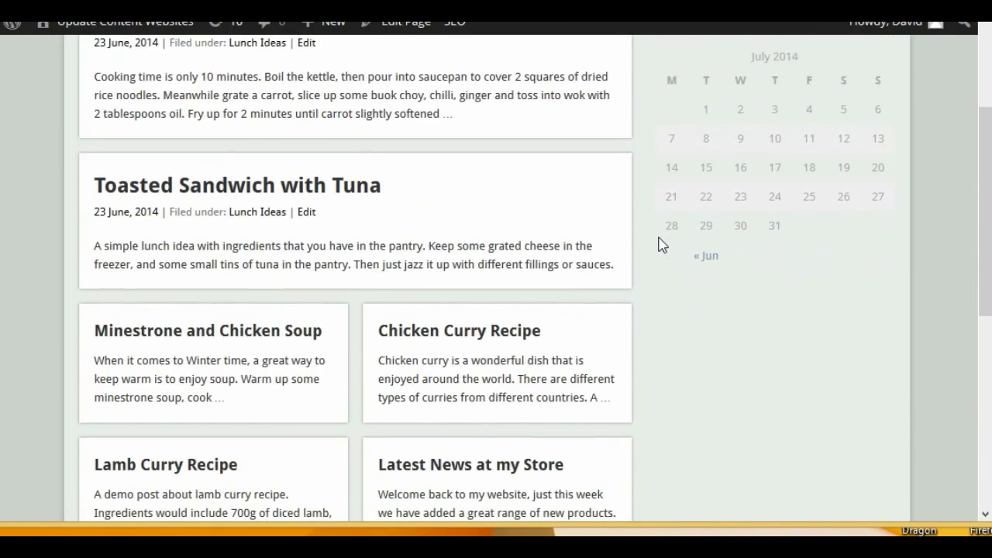
scroll(658, 243, "up", 4)
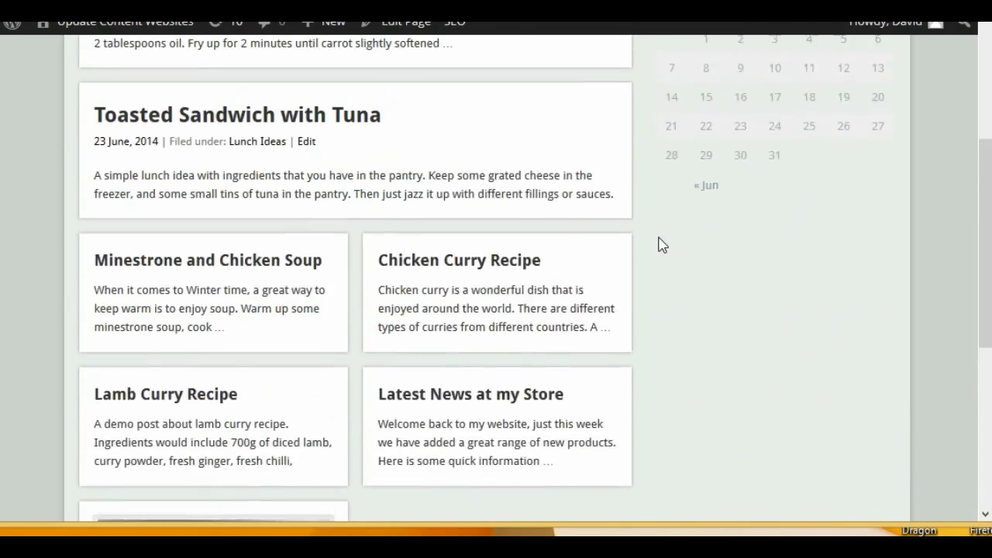
Step: Examine the post excerpts on the News page, including the dates and categories under their titles
scroll(511, 197, "up", 2)
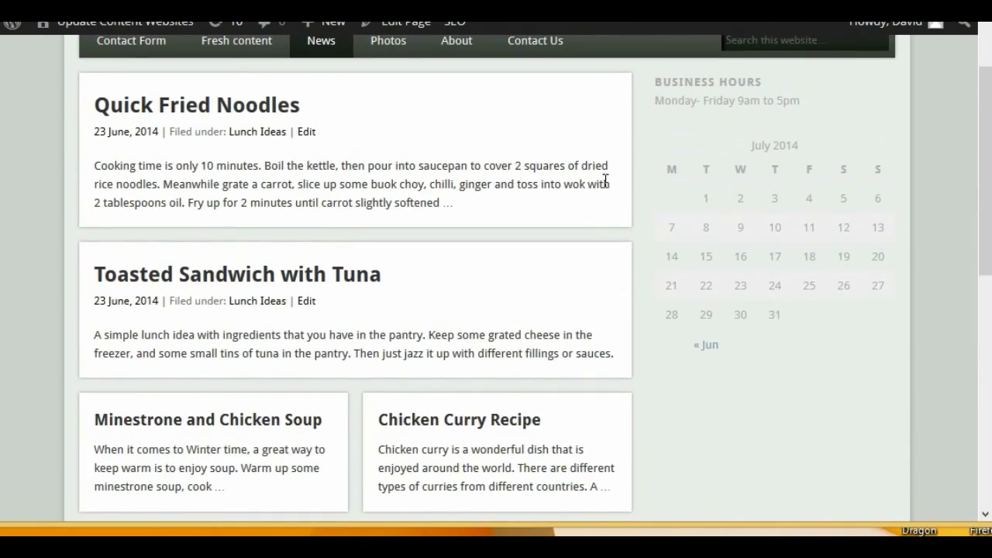
scroll(631, 177, "up", 2)
scroll(629, 177, "down", 1)
scroll(629, 178, "down", 1)
scroll(603, 230, "down", 2)
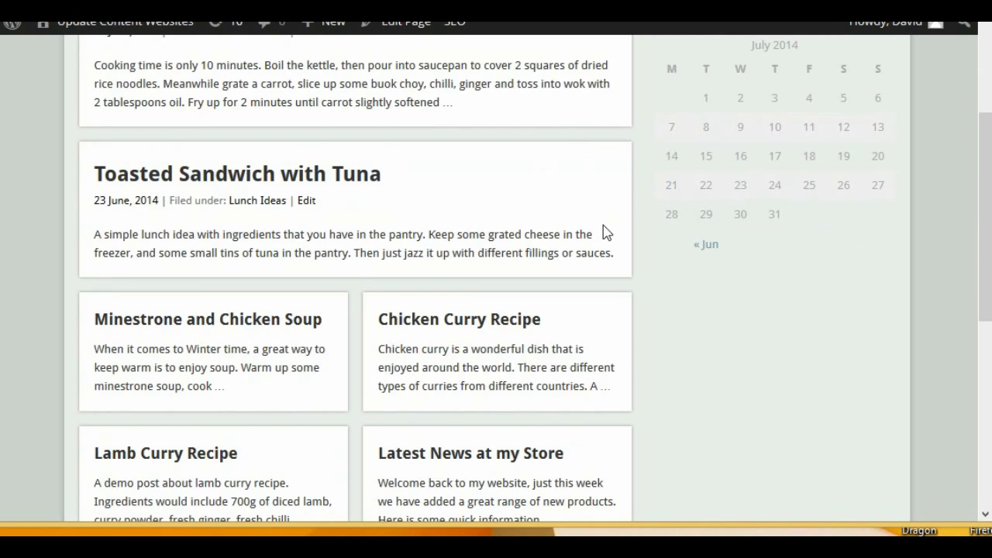
scroll(597, 229, "up", 2)
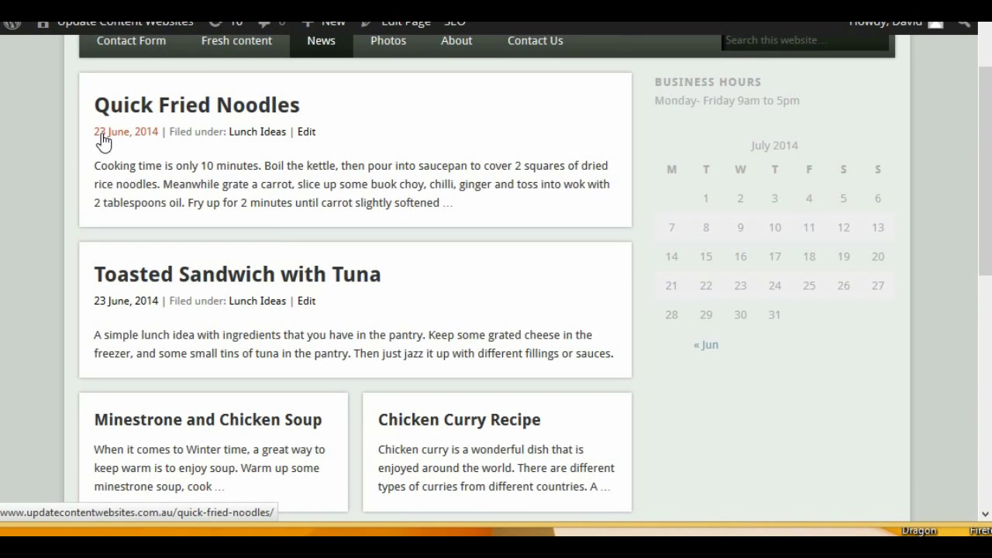
Step: Open the Lunch Ideas category archive from the Quick Fried Noodles excerpt and look through its post excerpts
left_click(258, 134)
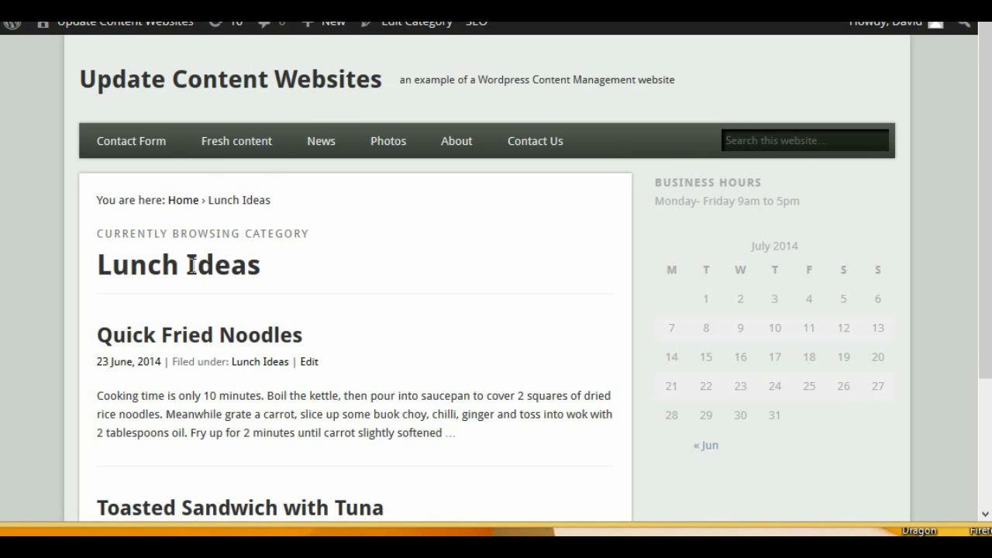
scroll(481, 293, "down", 3)
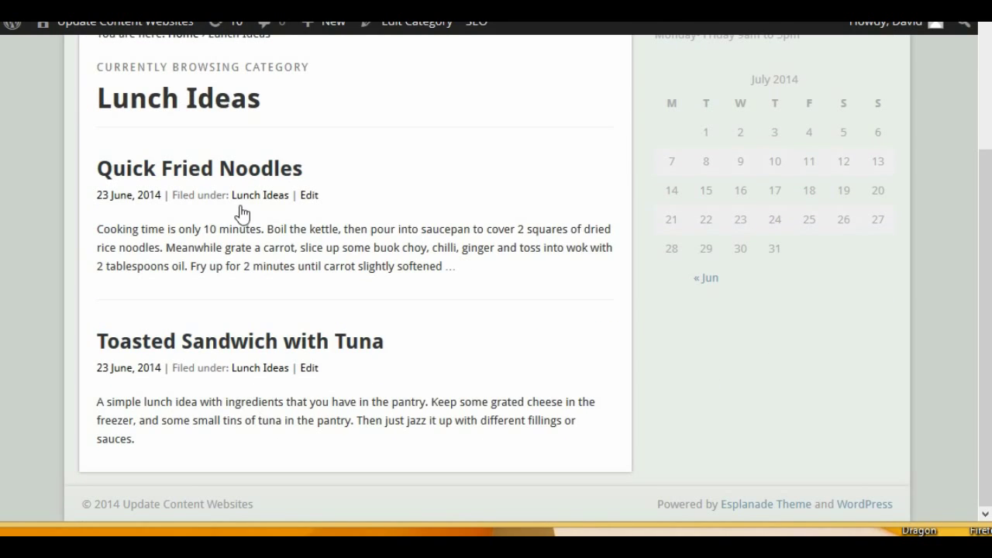
scroll(372, 326, "up", 3)
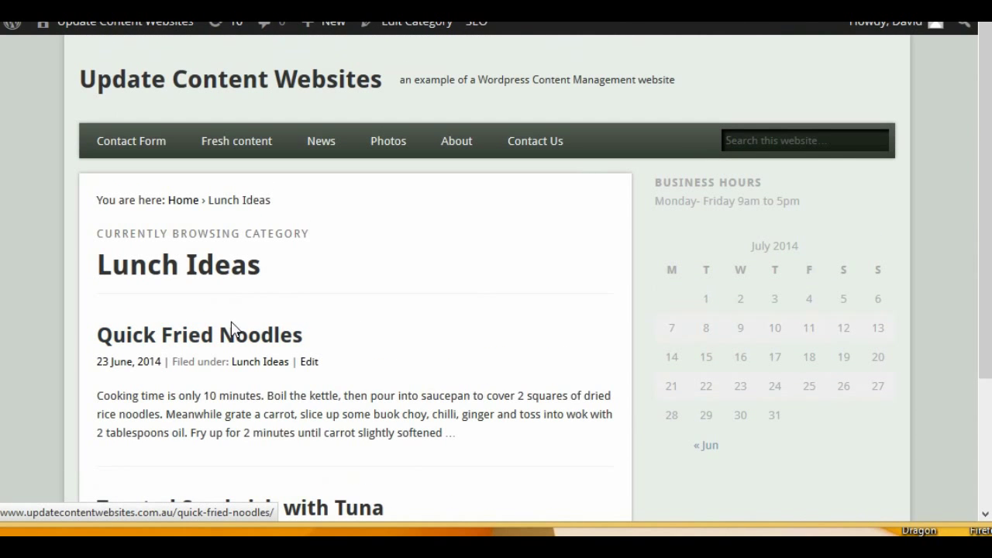
scroll(431, 319, "down", 2)
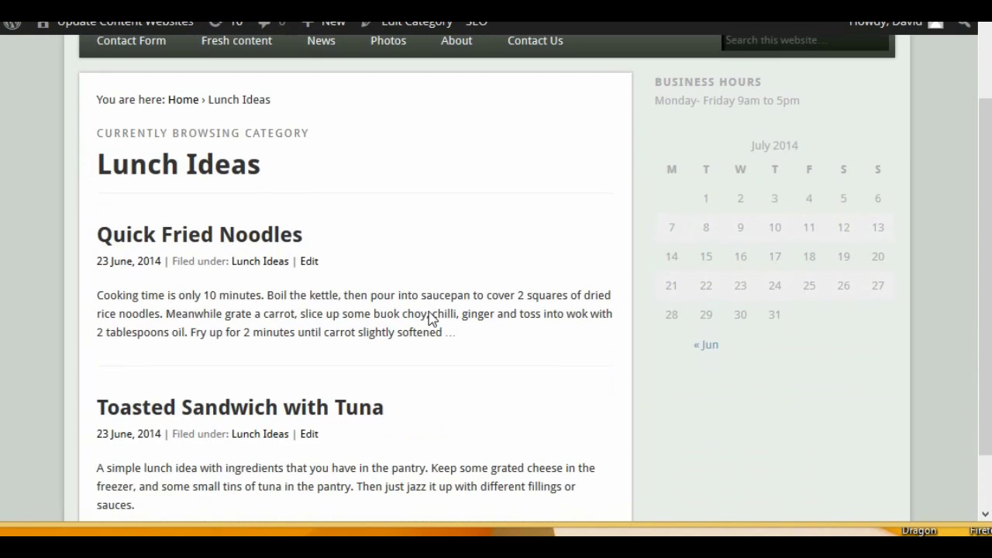
Step: Open the Quick Fried Noodles post and view its content down to the author box
left_click(243, 232)
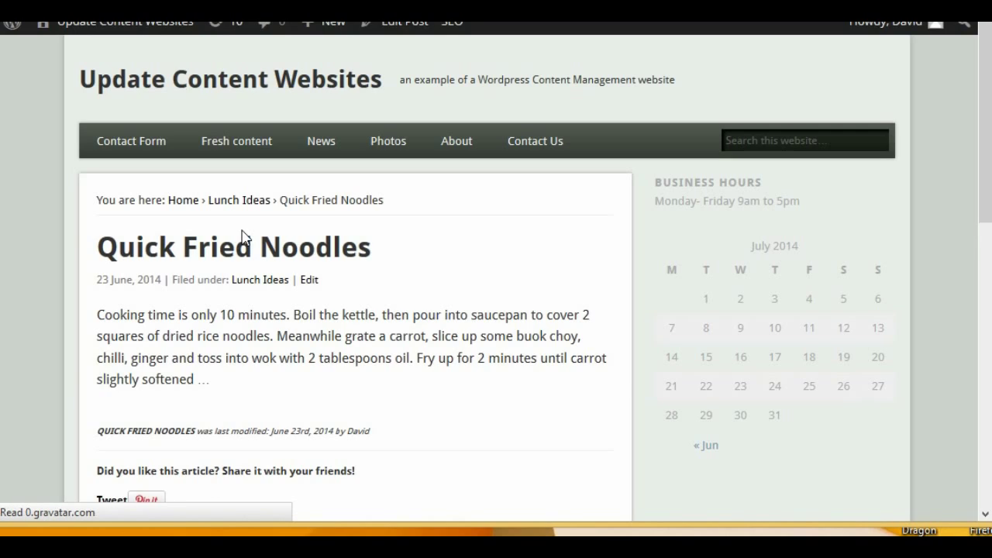
scroll(543, 299, "down", 2)
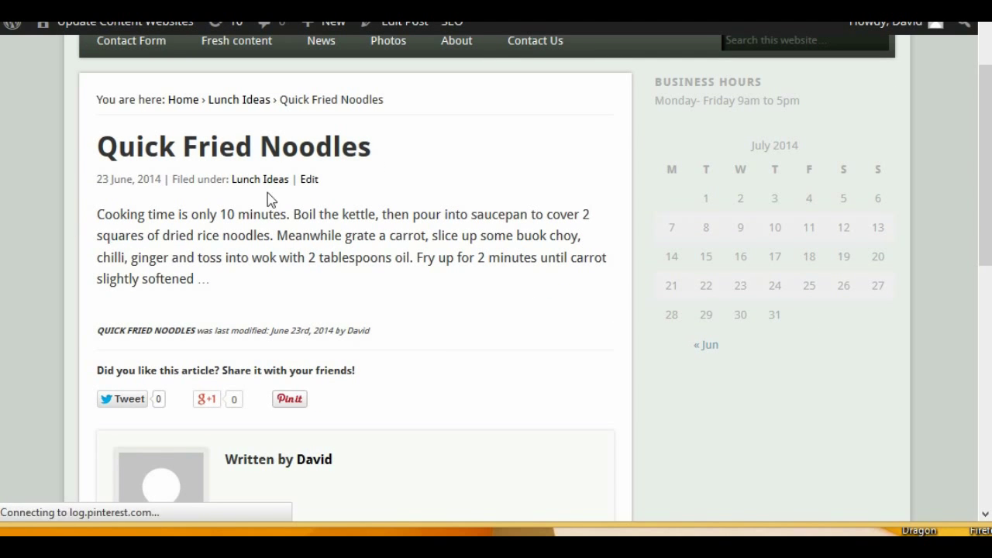
scroll(332, 399, "down", 2)
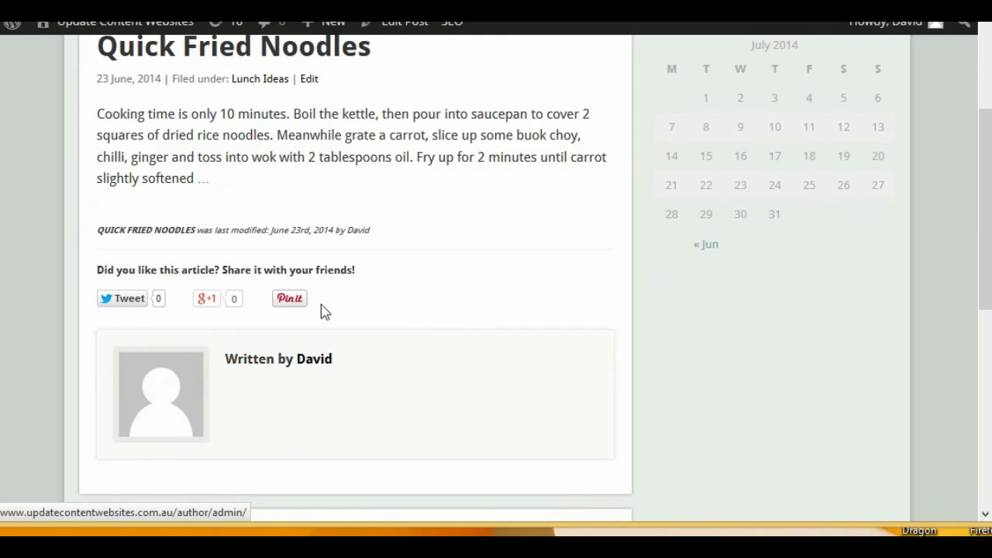
Step: Open the author's archive page from the post's author box and look through the listed post excerpts
left_click(314, 360)
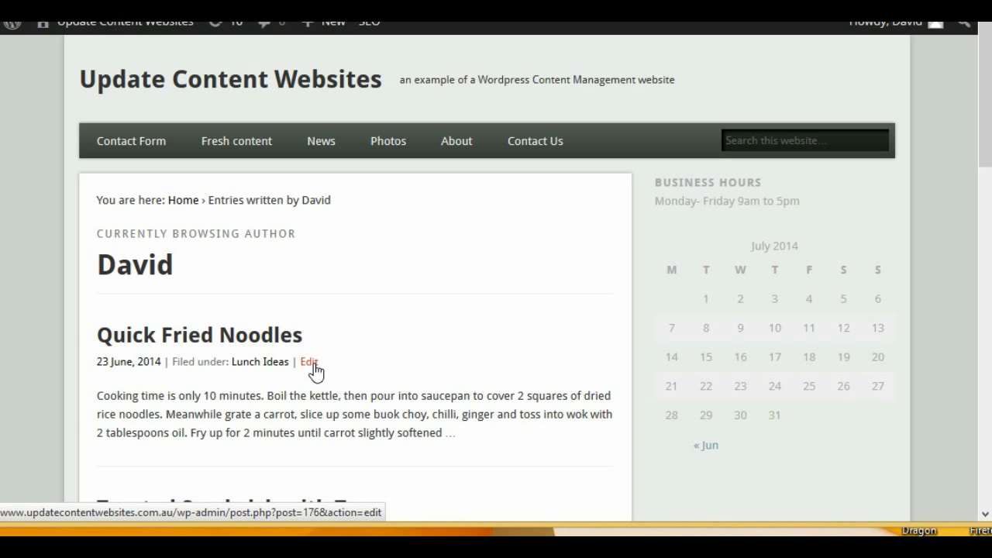
scroll(434, 370, "down", 3)
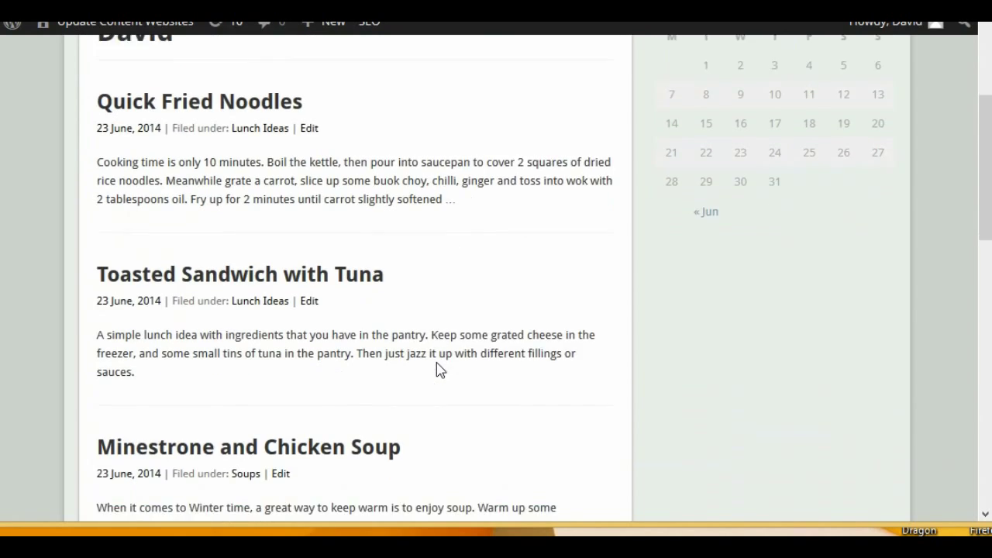
scroll(436, 370, "down", 3)
scroll(436, 370, "down", 2)
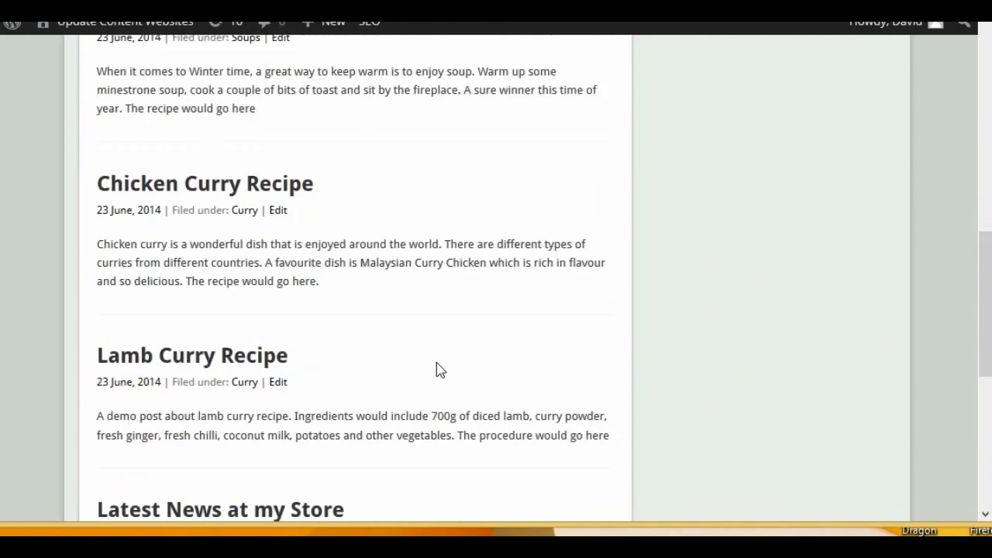
scroll(437, 370, "up", 6)
scroll(438, 363, "up", 1)
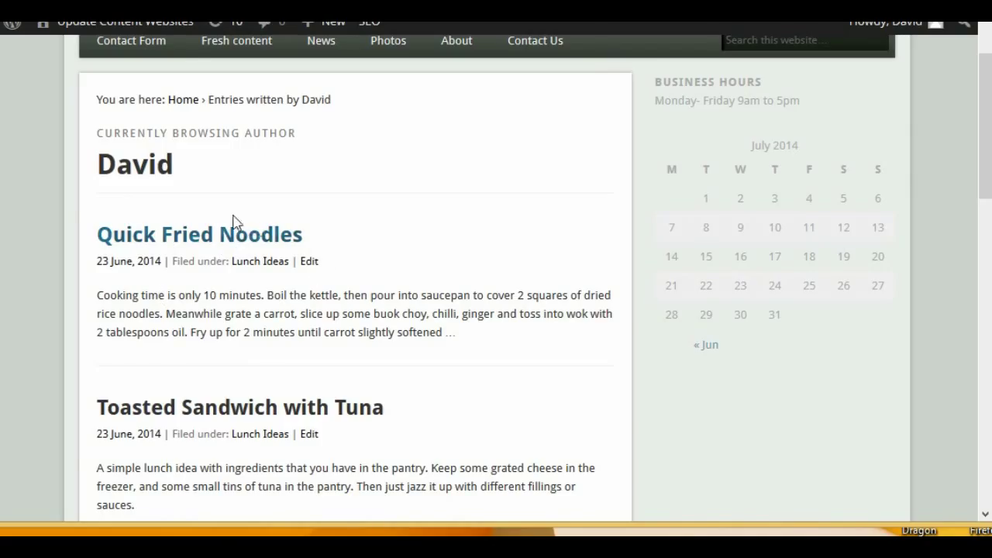
mouse_move(155, 21)
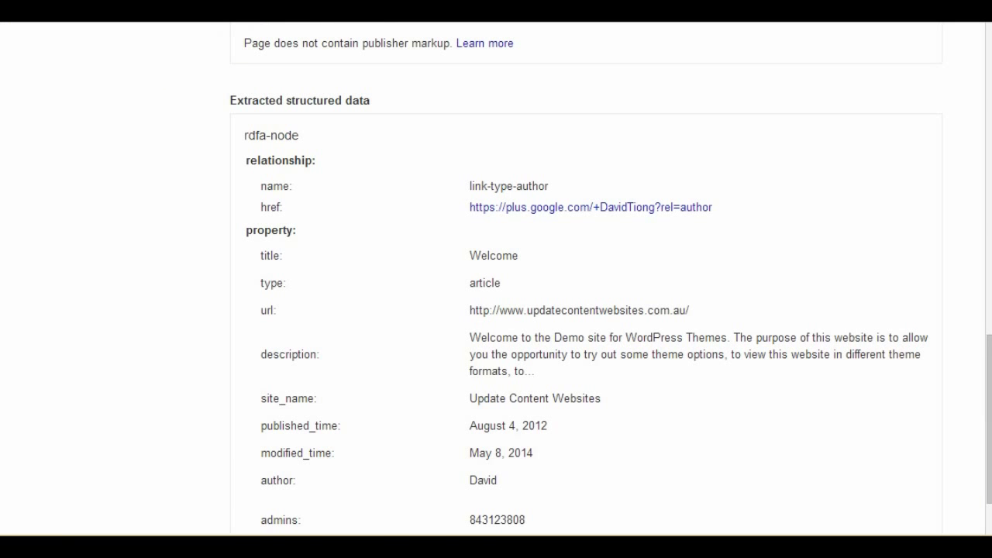
scroll(452, 171, "up", 10)
left_click(472, 238)
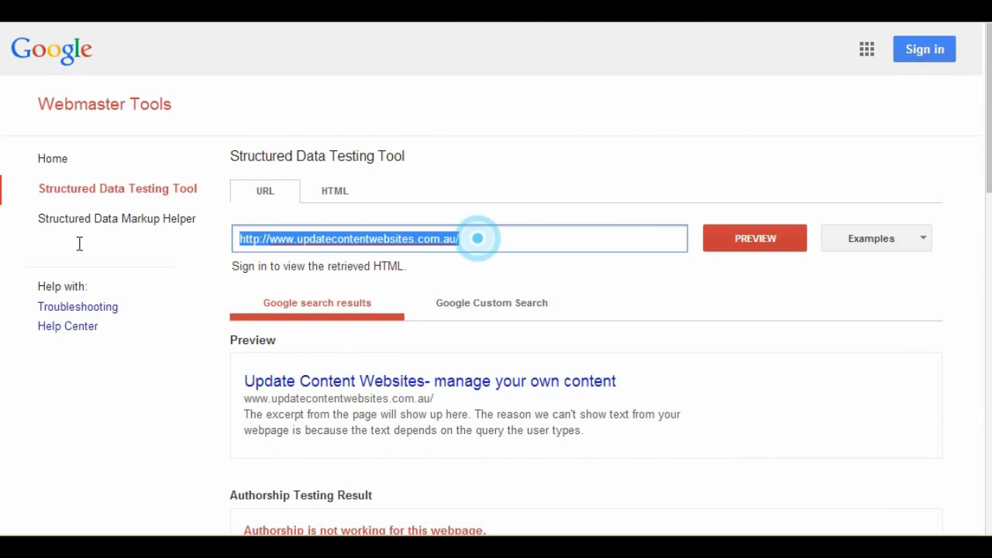
type("http://www.updatecontentwebsites.com.au/author/admin/")
left_click(738, 244)
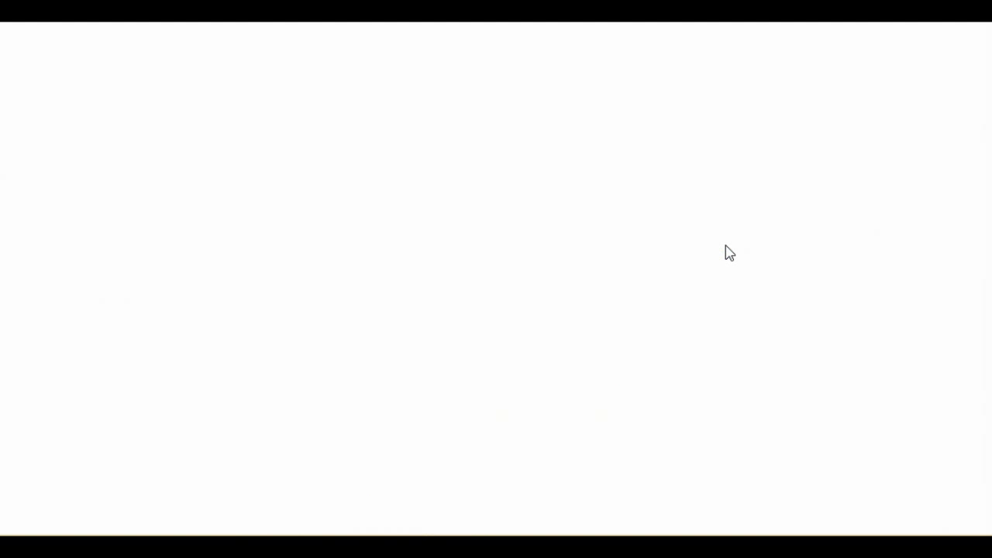
scroll(729, 252, "down", 12)
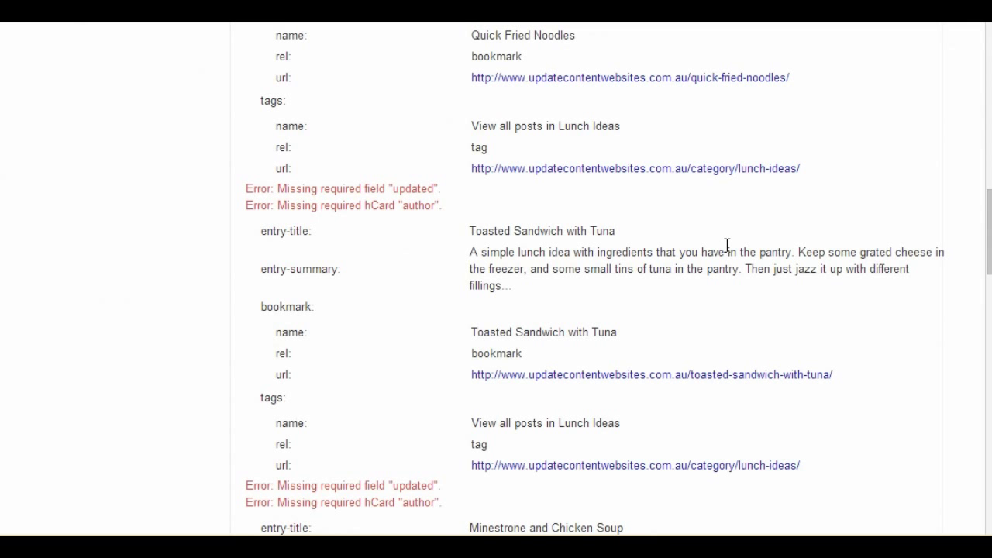
scroll(550, 236, "up", 5)
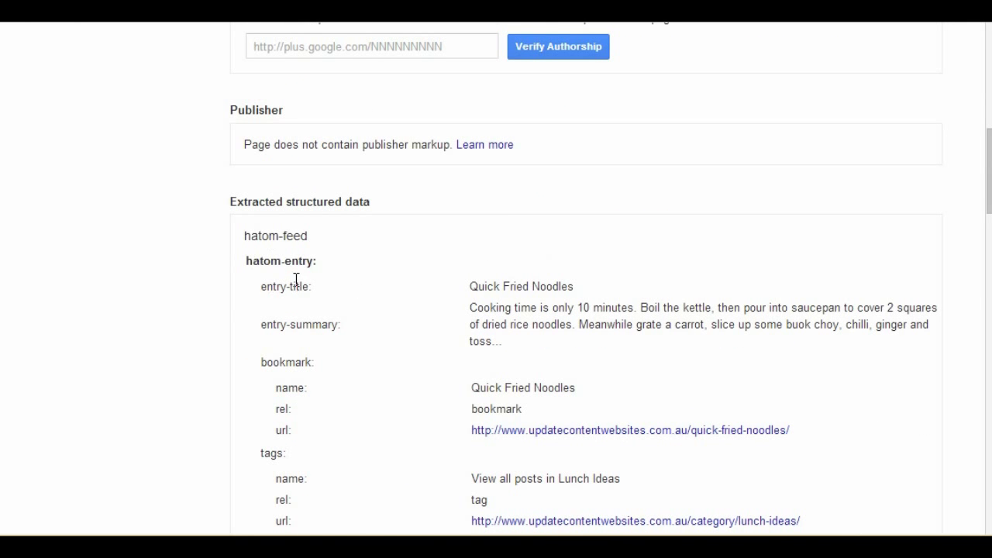
scroll(629, 299, "down", 6)
scroll(620, 297, "up", 2)
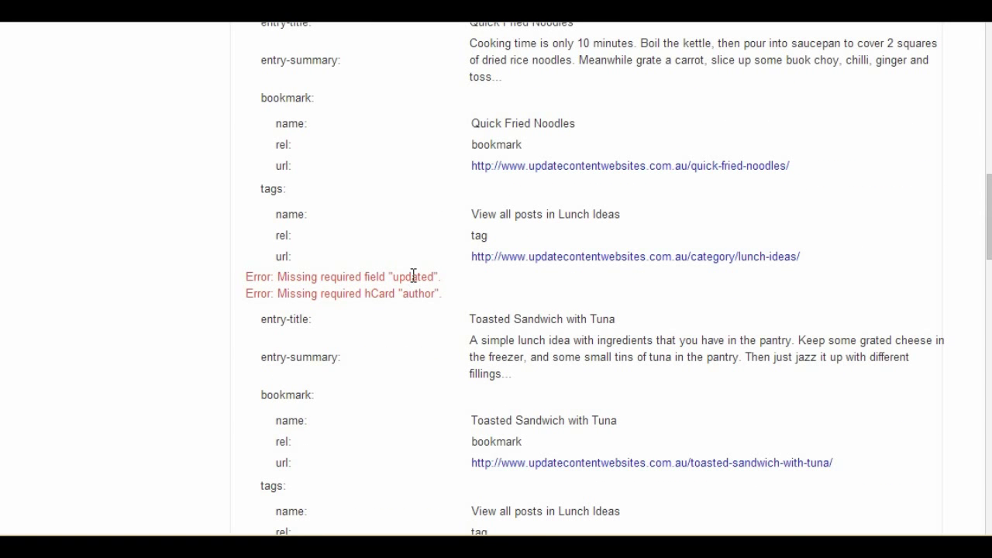
Step: Enable "Add hAtom code to Archive Pages" in the WordPress admin's hAtom Error Removal settings and save the changes
key("alt+Tab")
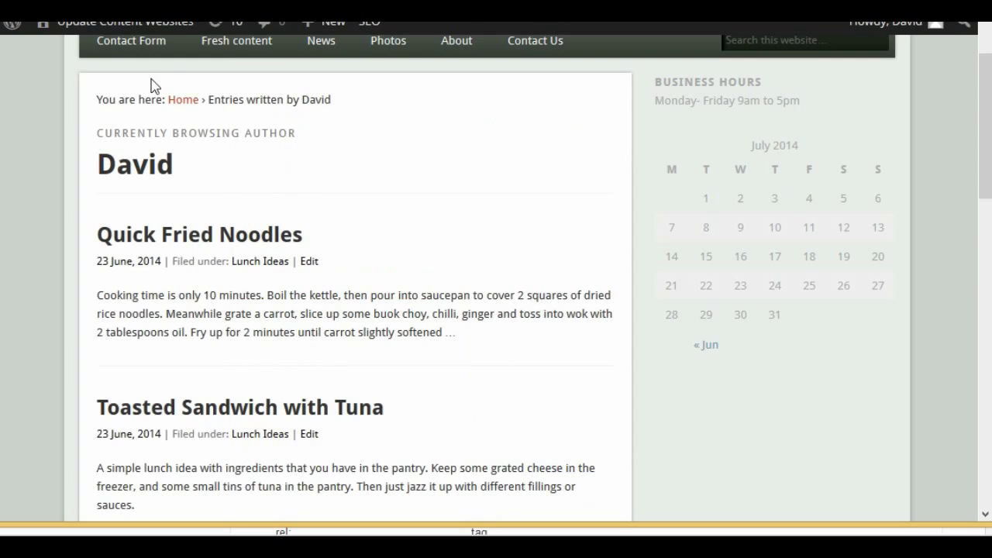
mouse_move(71, 26)
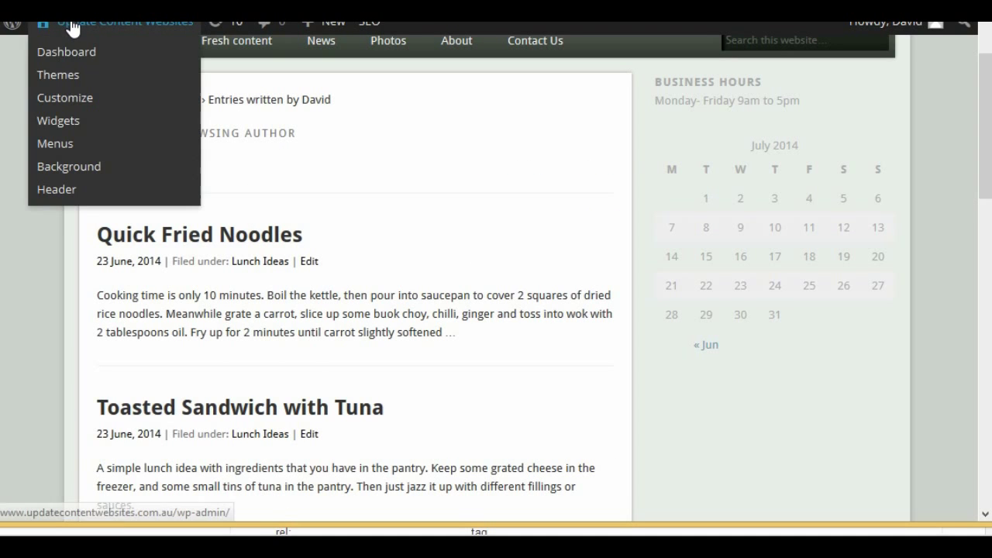
left_click(59, 53)
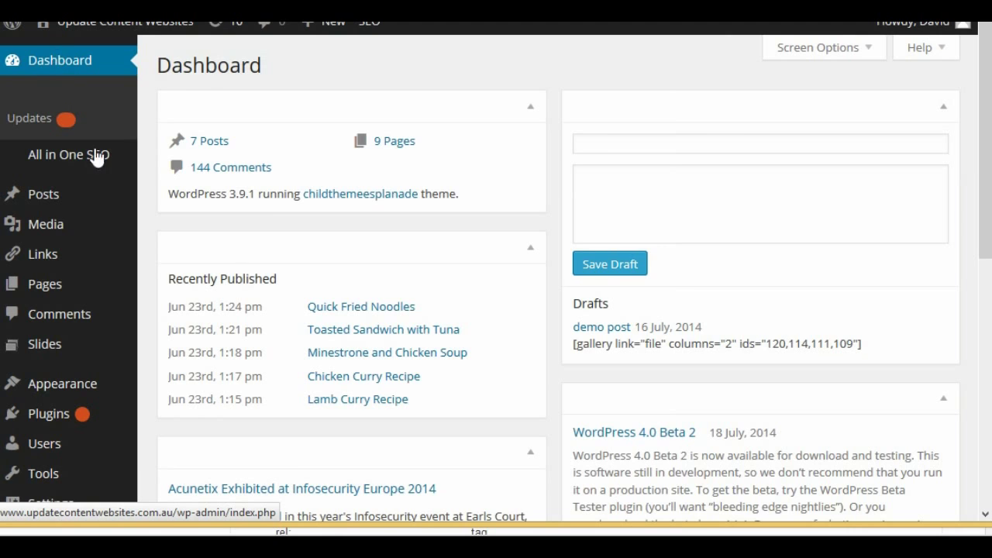
scroll(77, 186, "down", 4)
mouse_move(49, 211)
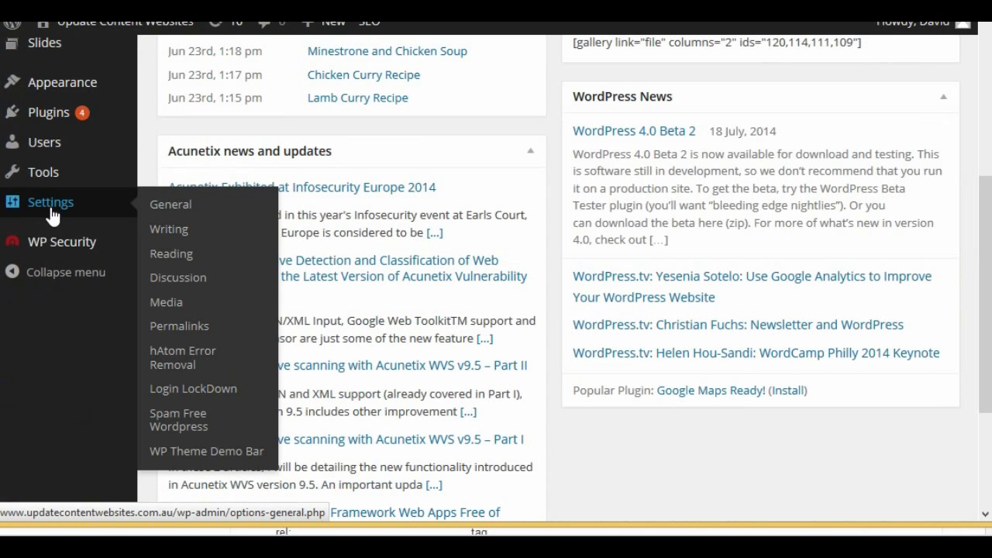
left_click(185, 360)
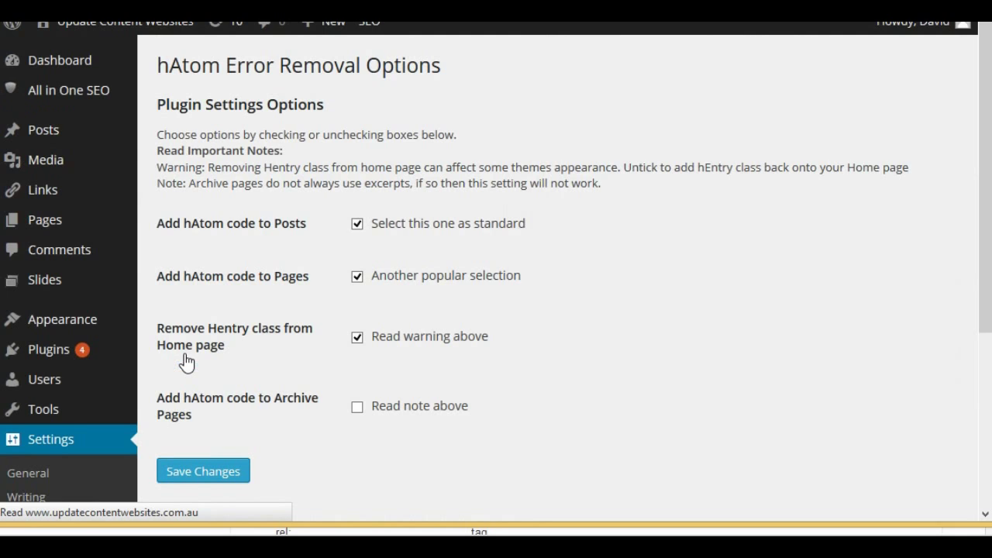
left_click(357, 408)
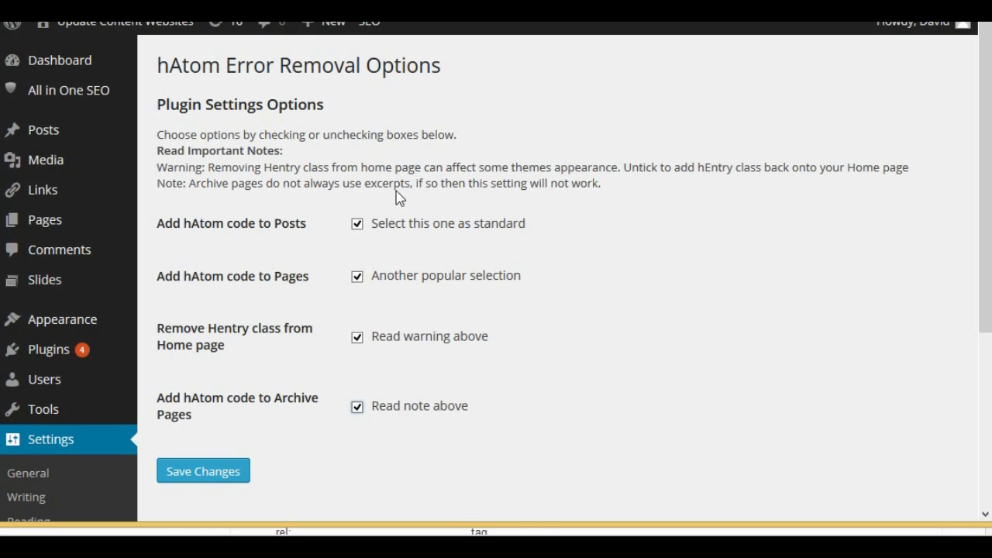
left_click(203, 472)
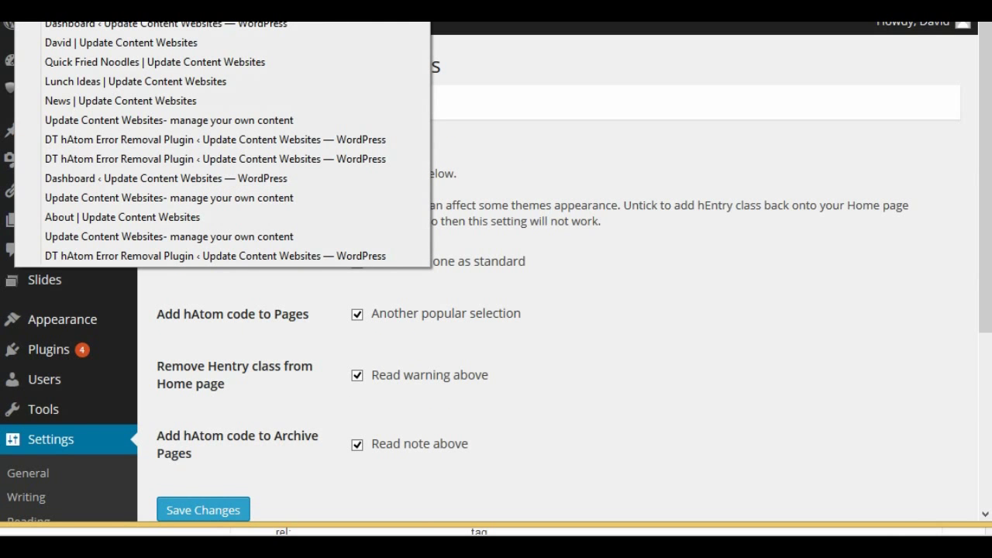
Step: Return to the Quick Fried Noodles post, reopen its author's archive page and check the text added below the excerpts
left_click(104, 62)
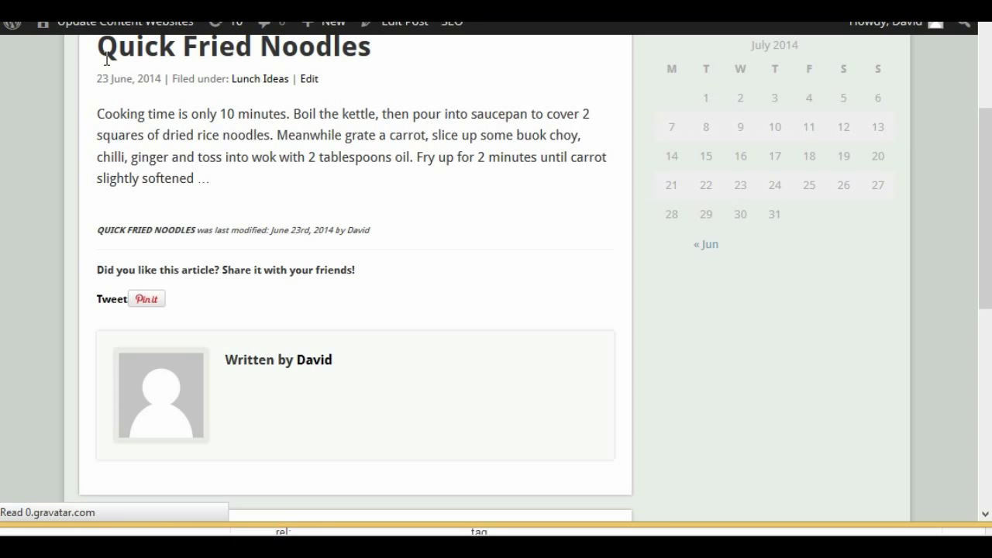
left_click(332, 364)
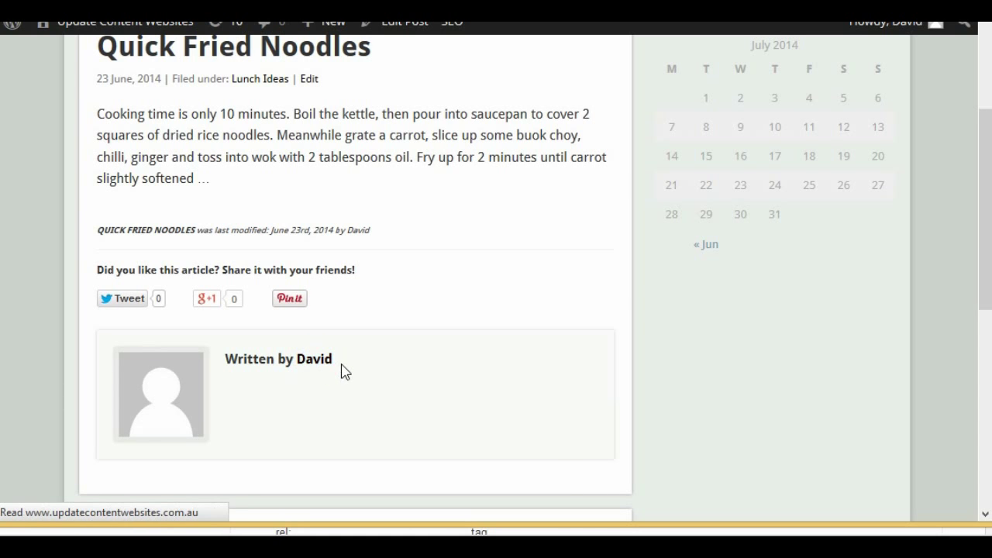
scroll(465, 350, "down", 2)
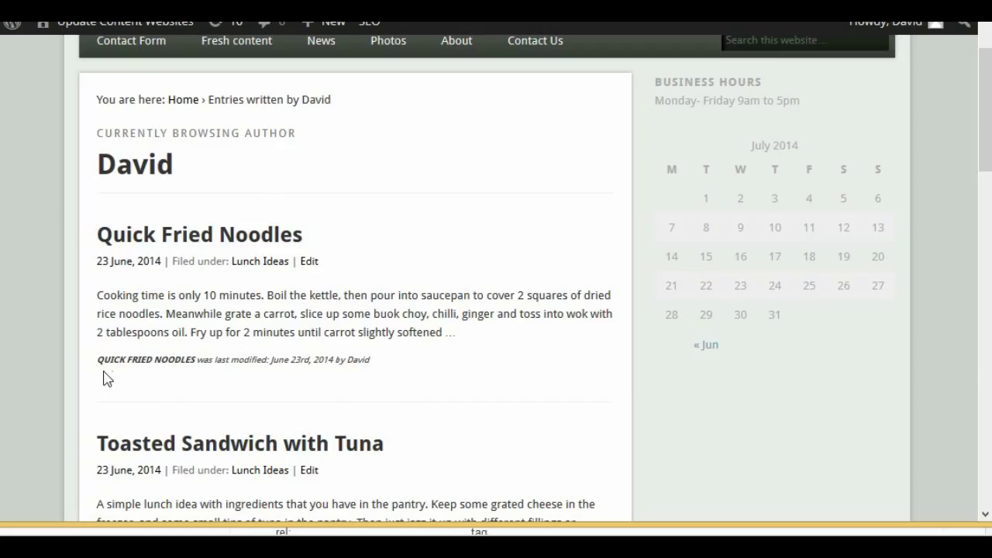
scroll(284, 362, "up", 3)
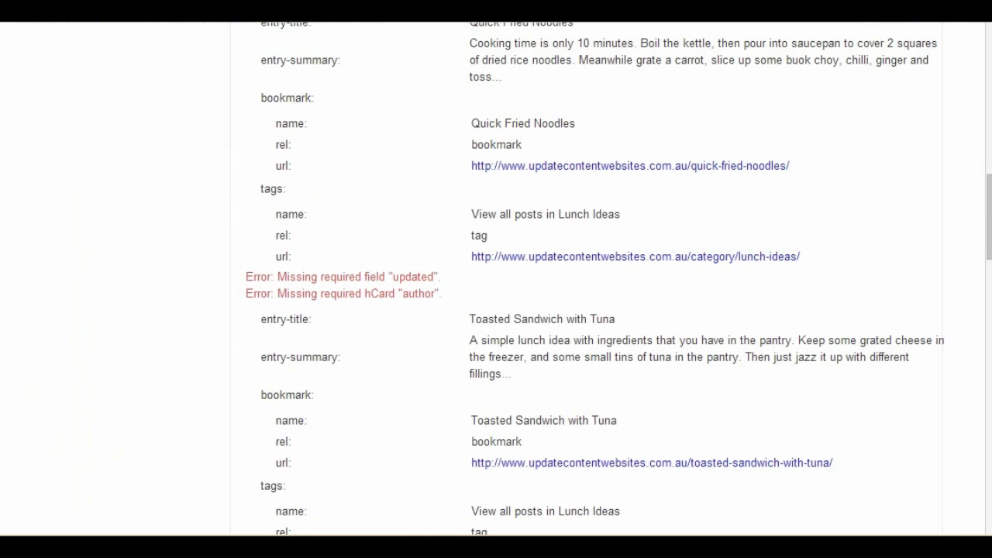
Step: Retest the author archive URL in the Structured Data Testing Tool and examine the updated and author fields of its hatom-feed entries
scroll(532, 306, "up", 10)
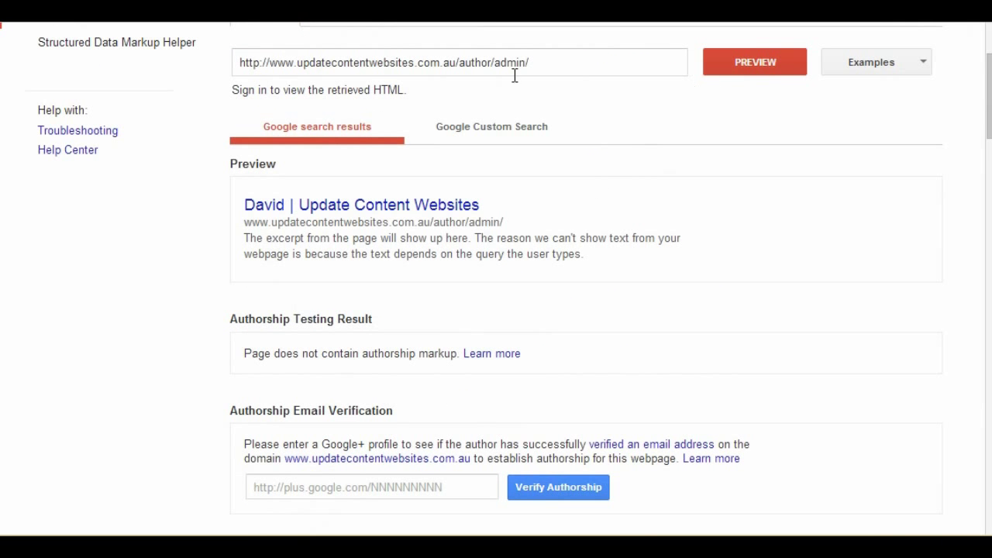
left_click(739, 70)
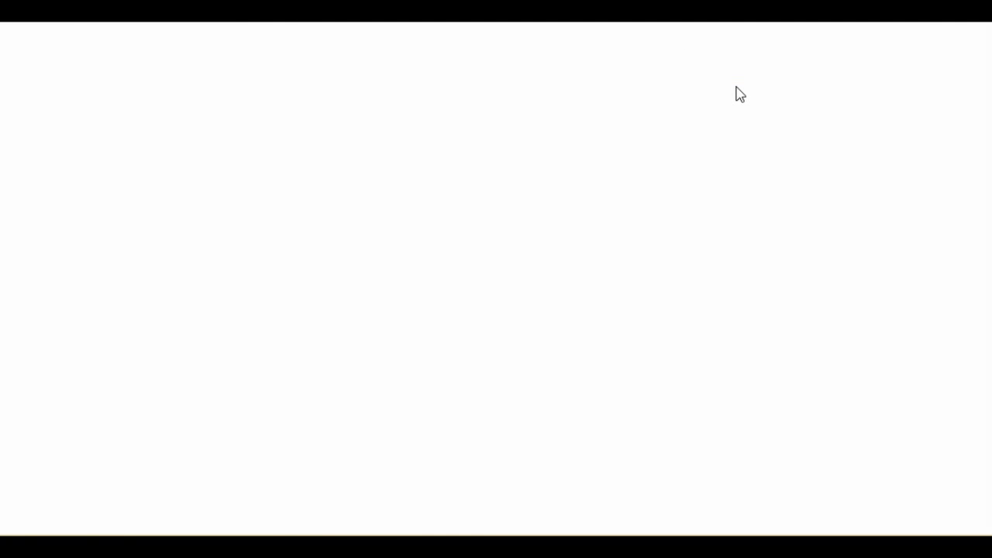
scroll(780, 227, "down", 6)
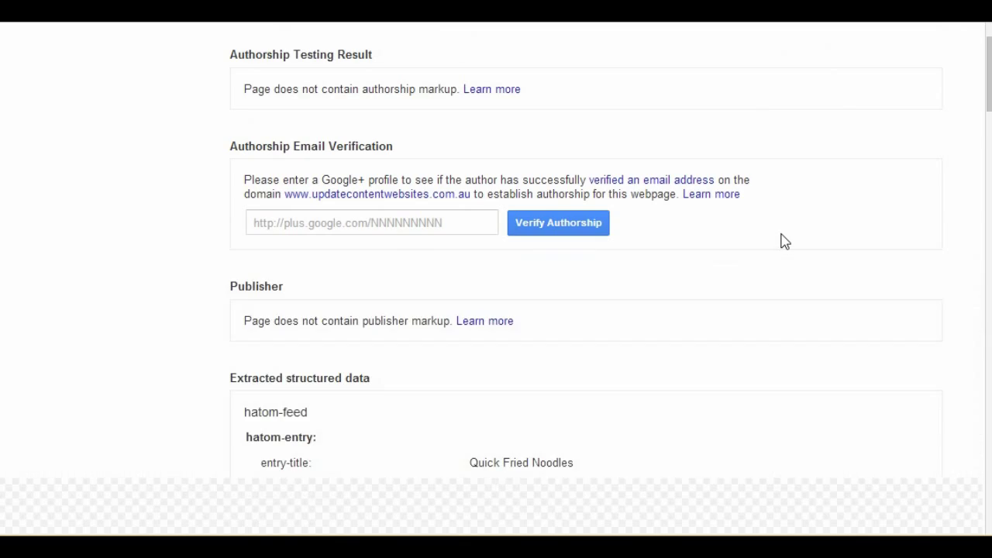
scroll(783, 238, "down", 9)
scroll(783, 234, "down", 20)
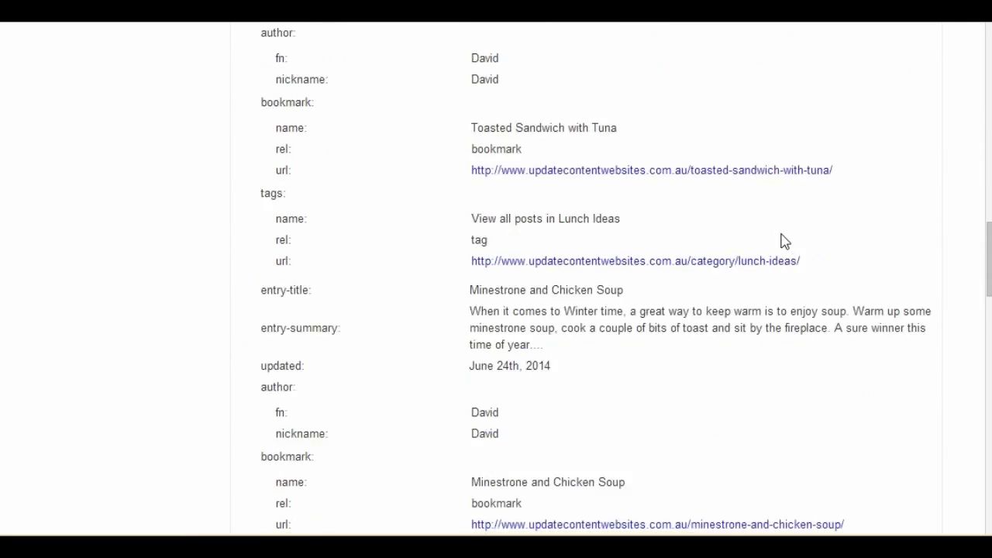
Step: Open the Lunch Ideas category archive from the Quick Fried Noodles entry and check the text added below its excerpts
scroll(783, 240, "up", 20)
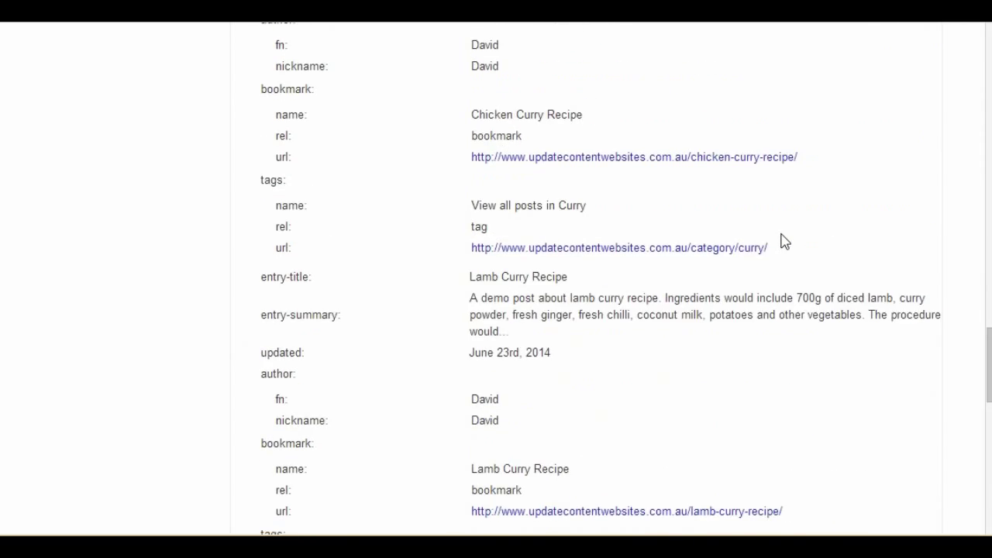
scroll(633, 241, "up", 3)
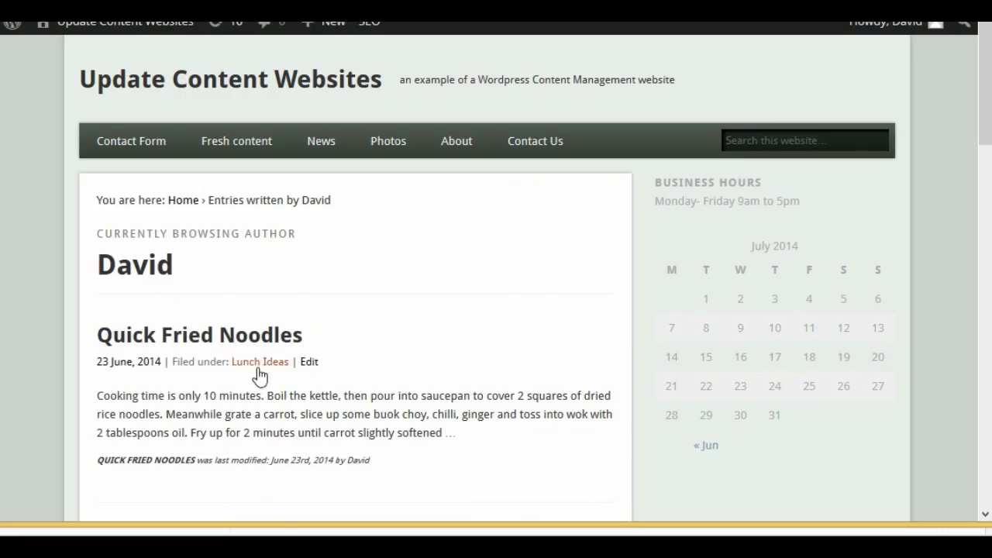
left_click(258, 371)
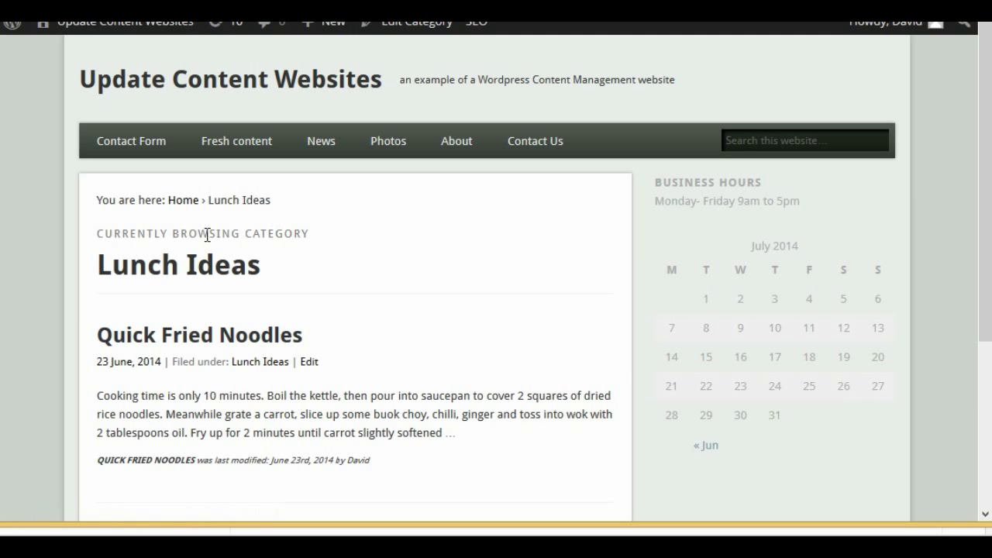
scroll(358, 348, "down", 3)
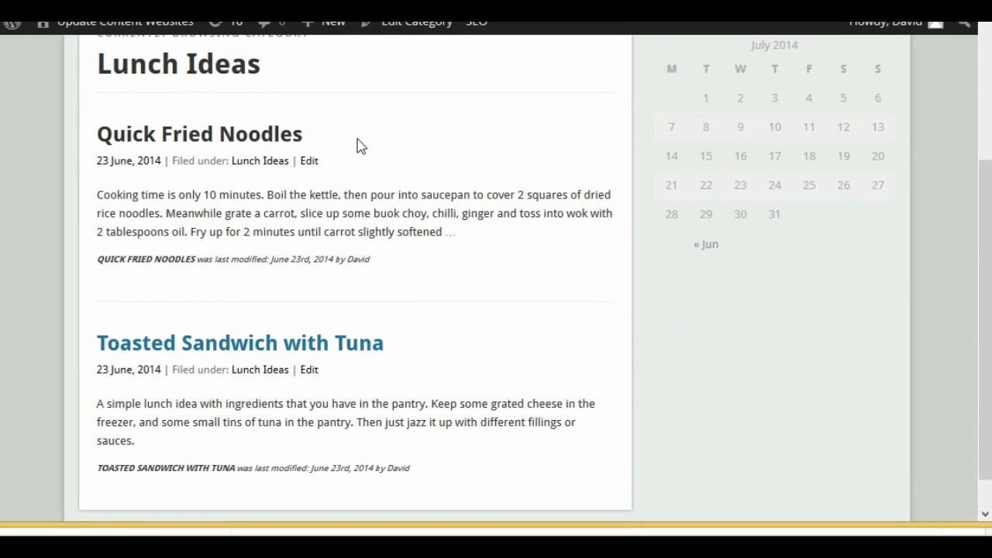
scroll(341, 189, "up", 2)
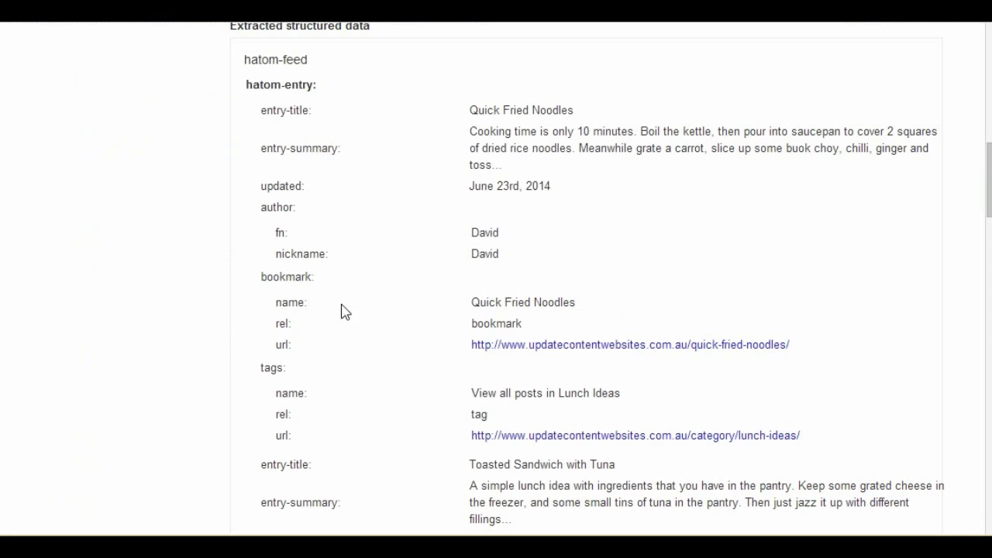
scroll(531, 233, "up", 8)
left_click_drag(579, 63, 109, 70)
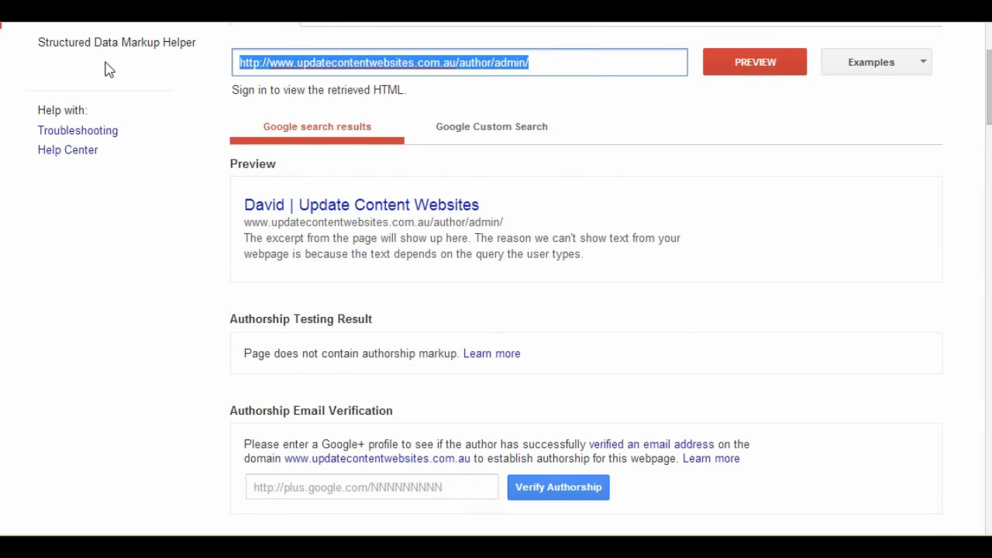
type("http://www.updatecontentwebsites.com.au/category/lunch-ideas/")
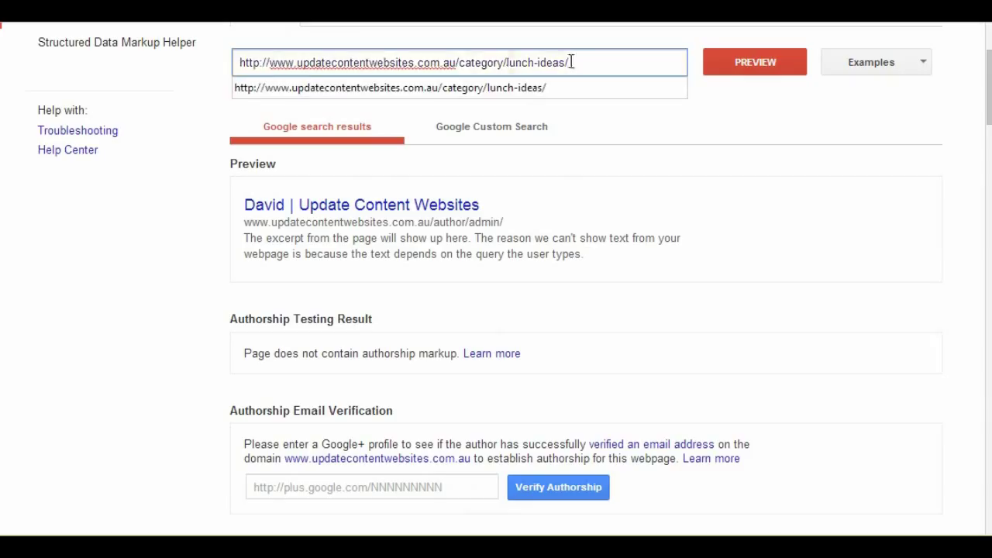
left_click(769, 67)
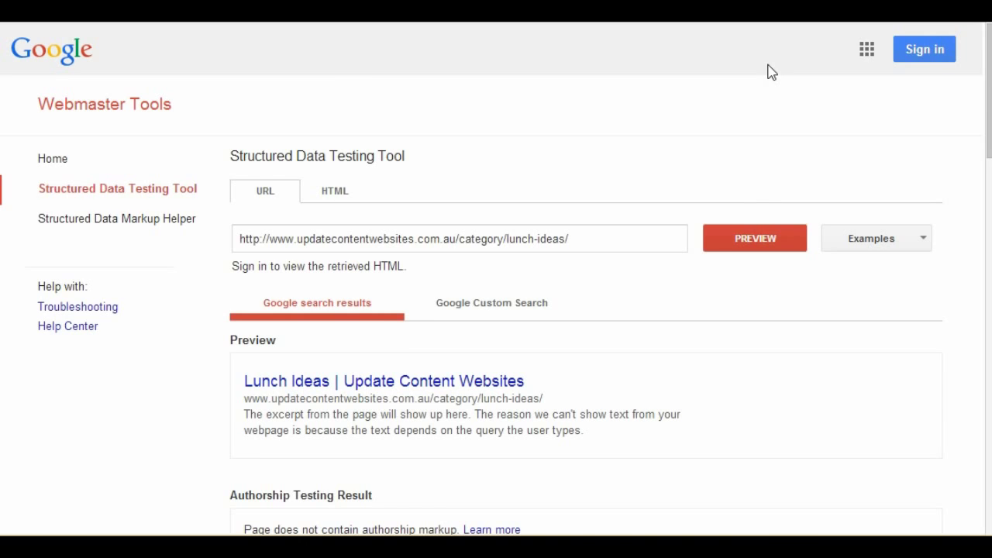
scroll(708, 318, "down", 9)
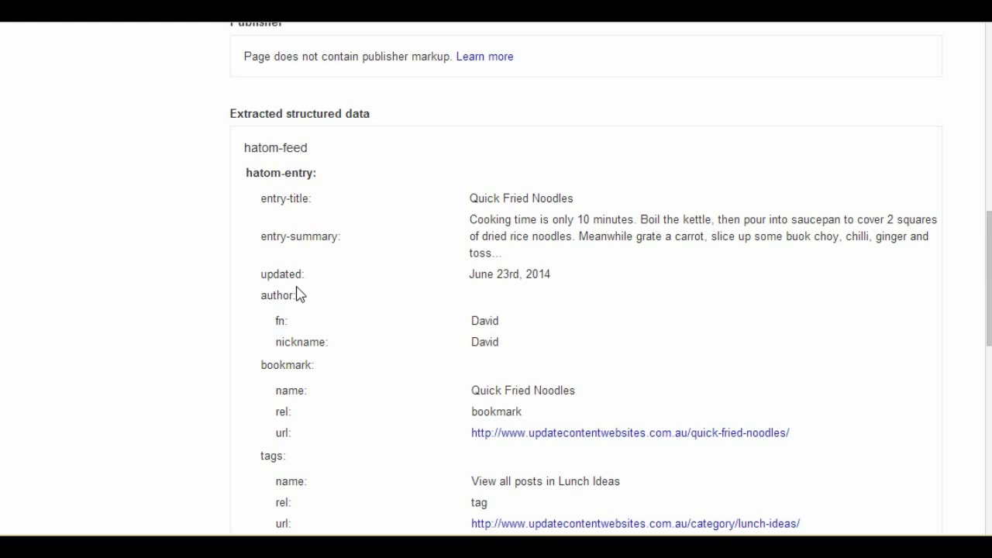
scroll(277, 280, "down", 1)
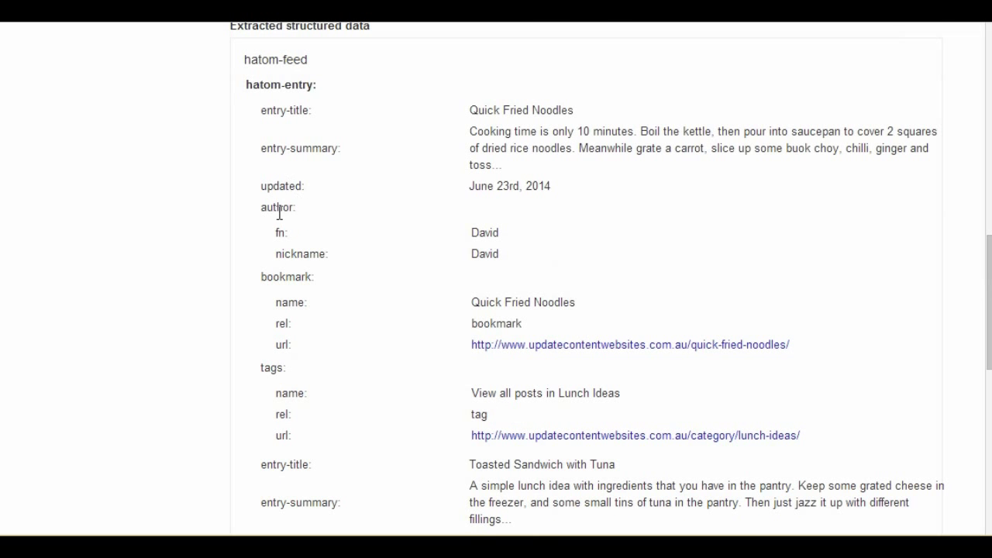
scroll(348, 321, "down", 7)
scroll(374, 333, "up", 4)
scroll(373, 332, "up", 15)
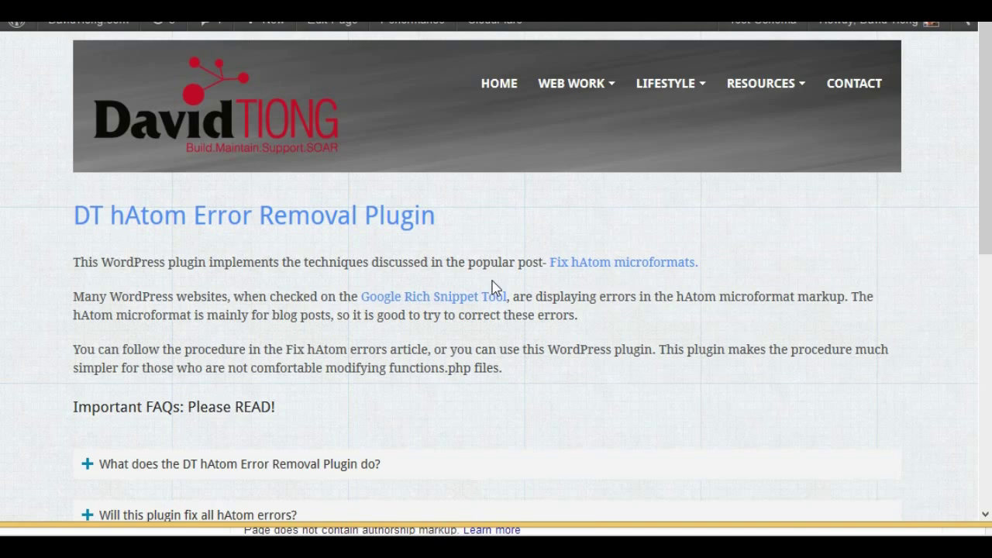
Step: On the DT hAtom Error Removal Plugin page, expand and read the FAQ answer about what the plugin does, and collapse it
scroll(543, 372, "down", 3)
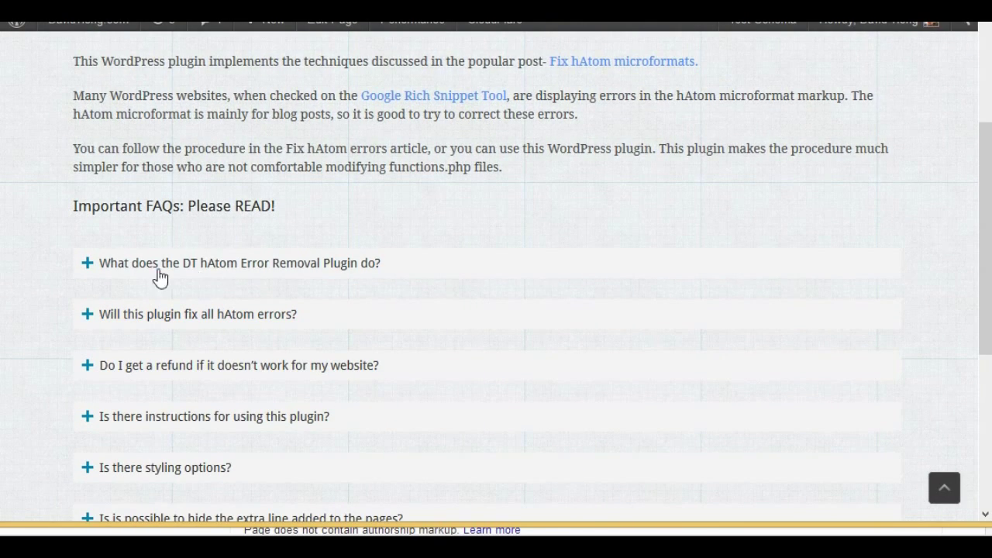
left_click(240, 264)
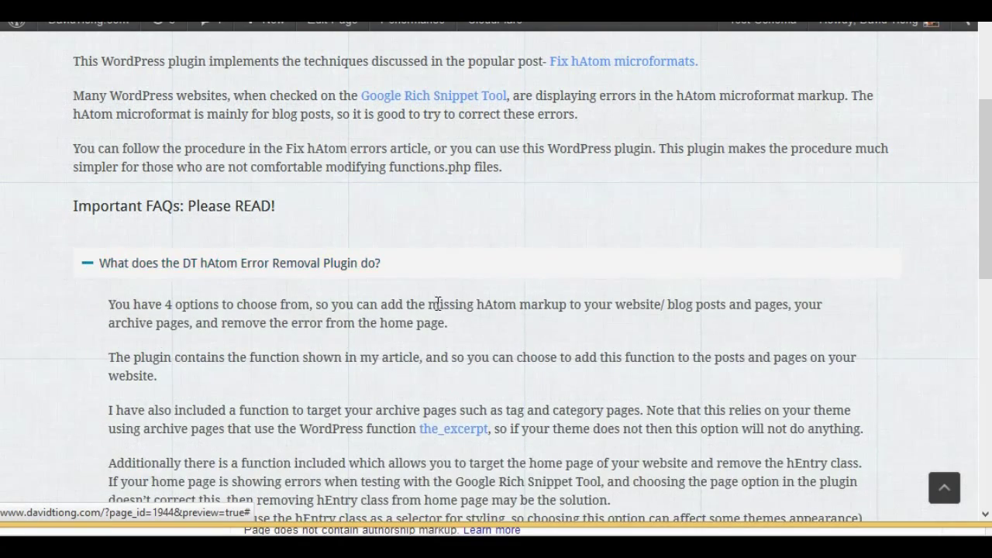
scroll(438, 302, "down", 3)
scroll(403, 271, "up", 2)
left_click(309, 171)
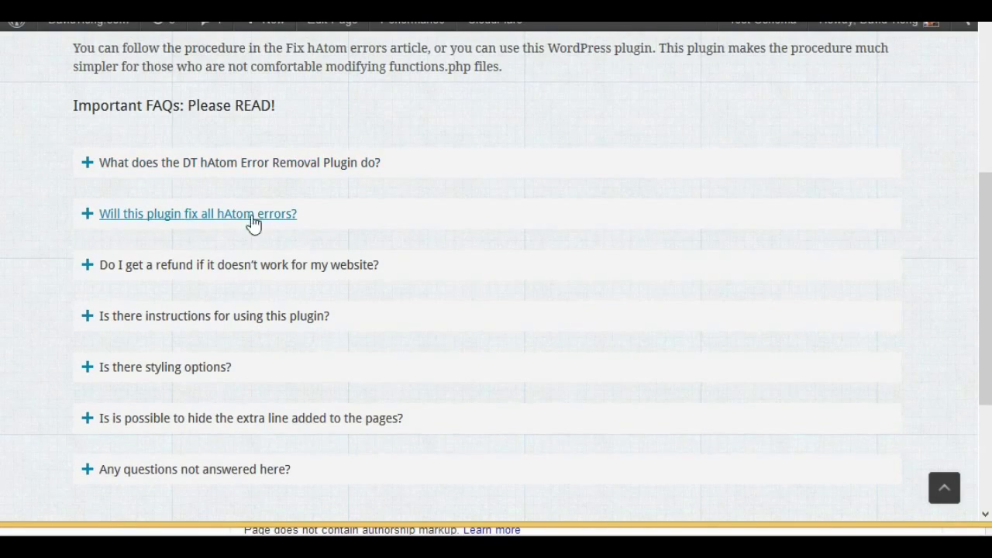
Step: Read the FAQ answers on whether the plugin fixes all hAtom errors, refunds and usage instructions, collapsing each one
left_click(224, 225)
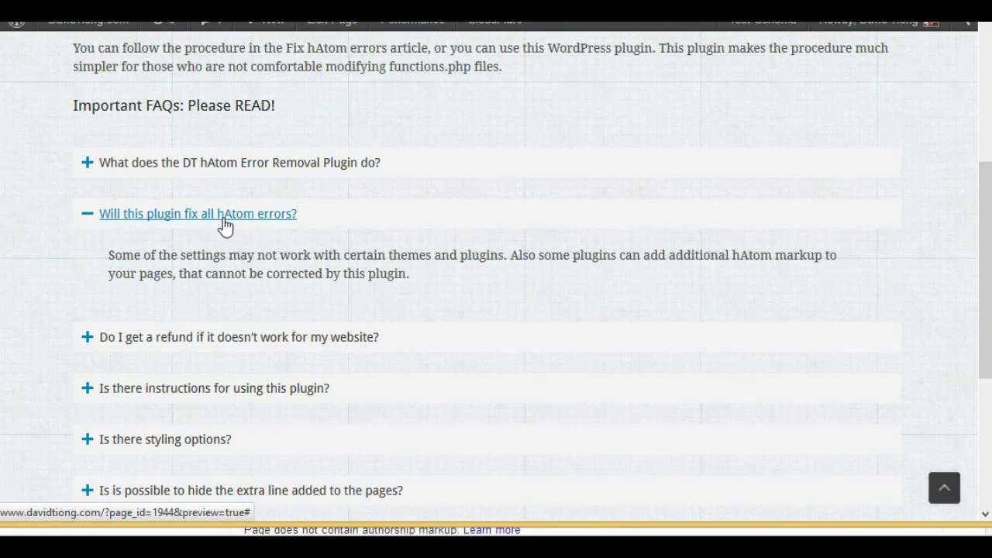
left_click(224, 225)
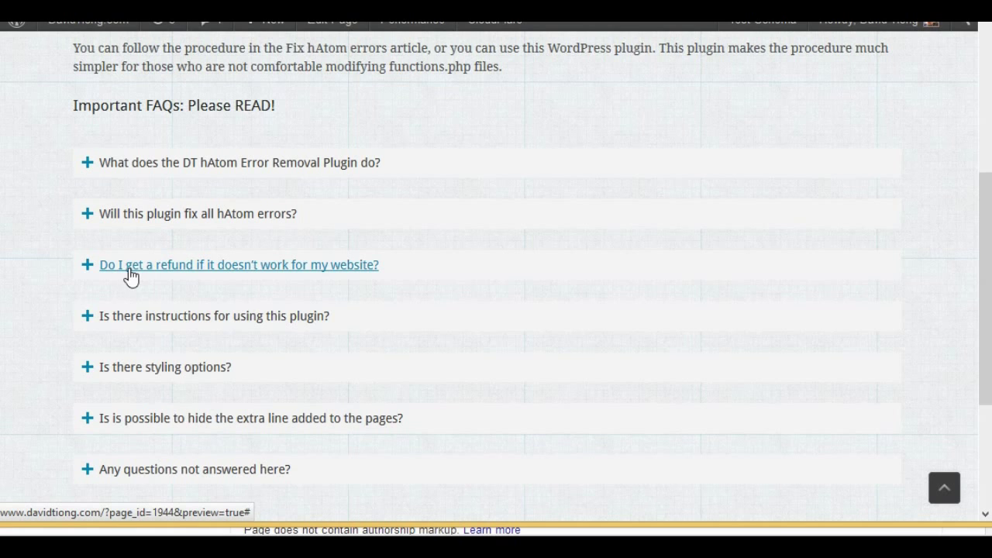
left_click(232, 271)
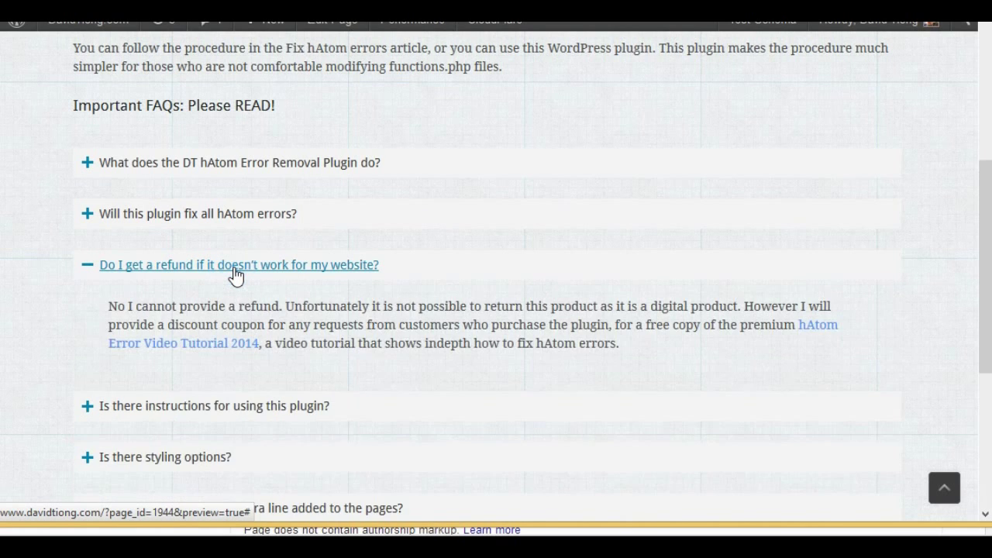
left_click(235, 272)
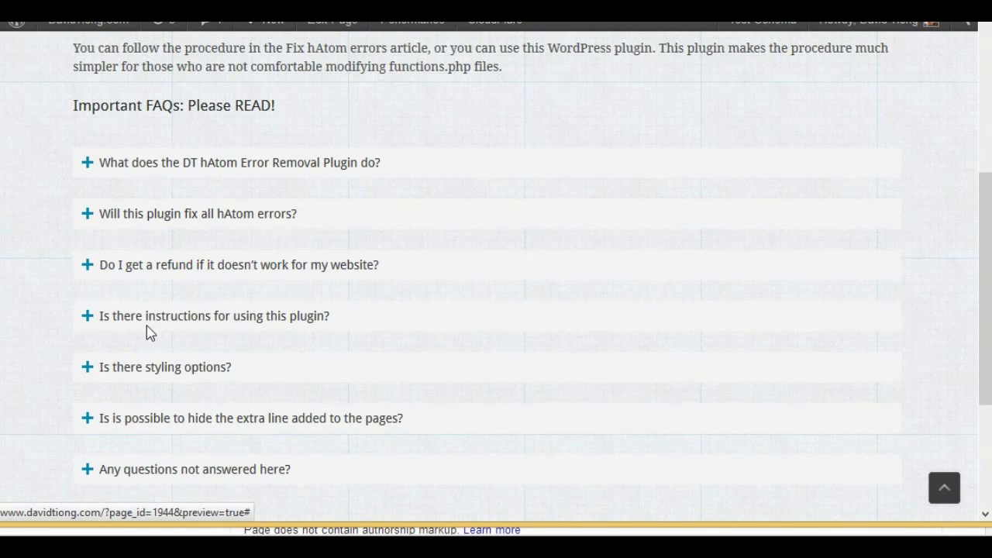
left_click(208, 326)
left_click(205, 326)
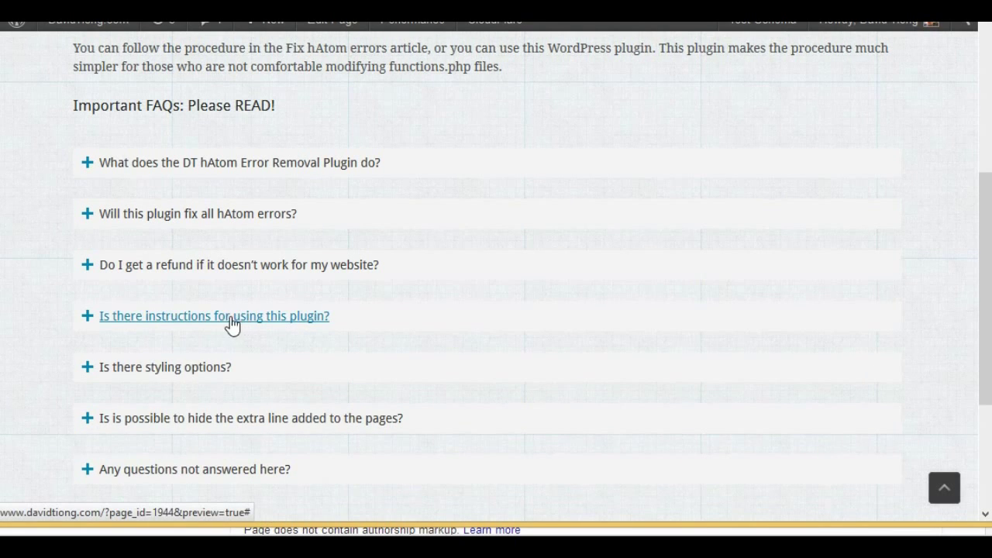
Step: Read the FAQ answers on styling options and hiding the extra line added to pages, collapsing each one
left_click(167, 368)
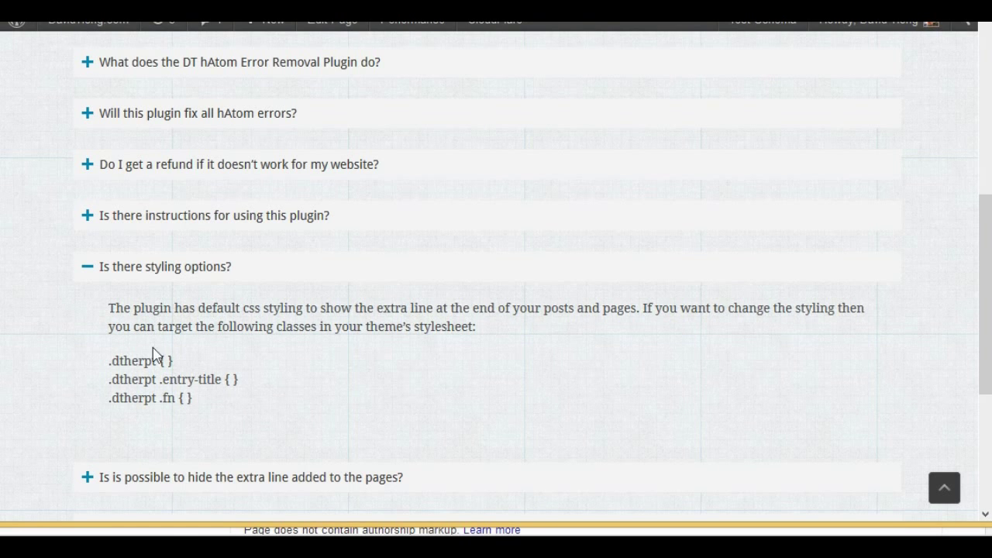
left_click(171, 265)
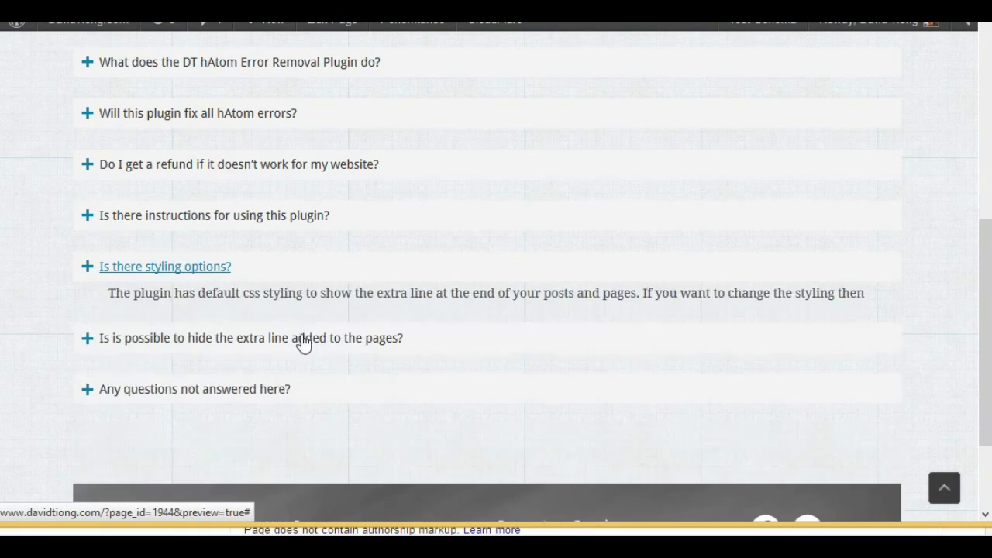
left_click(222, 319)
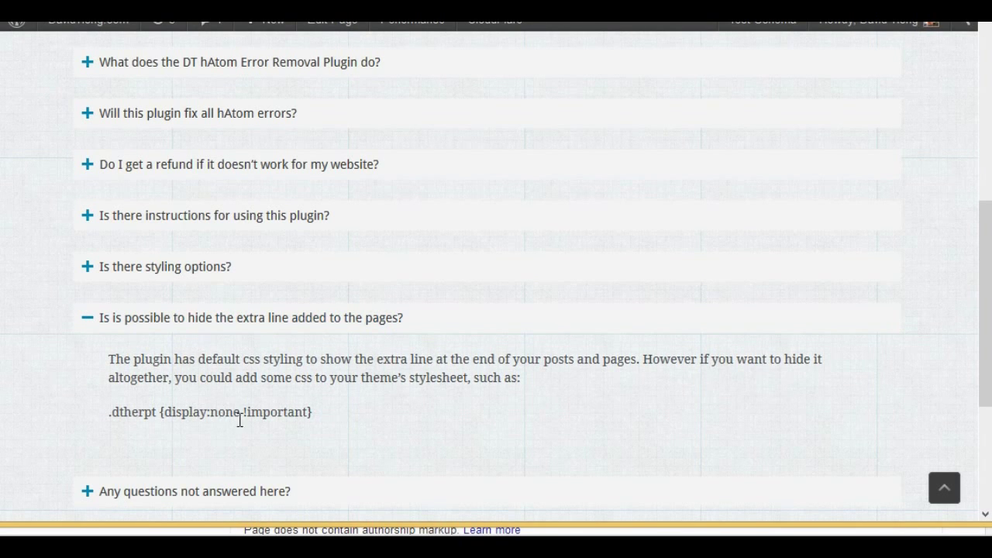
left_click(271, 320)
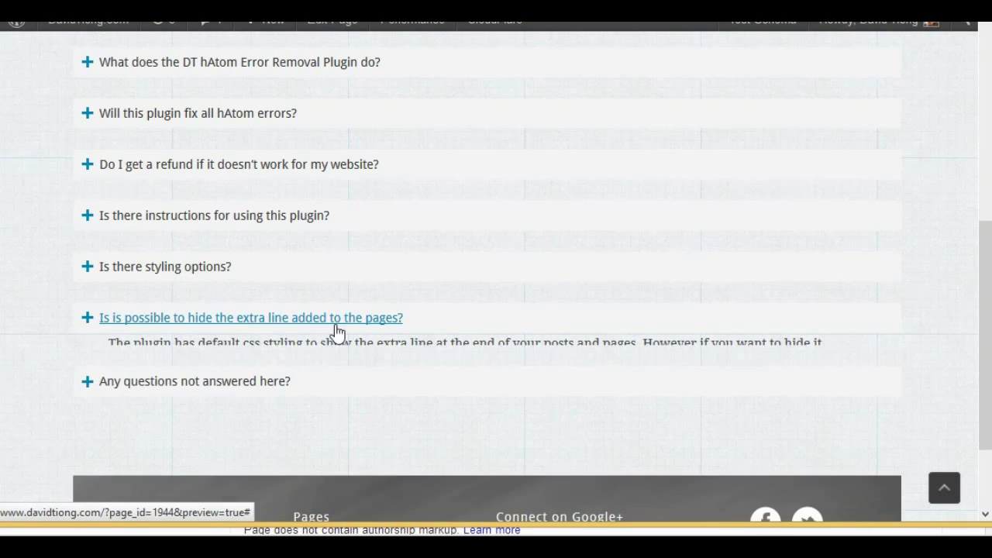
Step: Read the FAQ answer for questions not answered on the page, and return to the plugin introduction
left_click(211, 377)
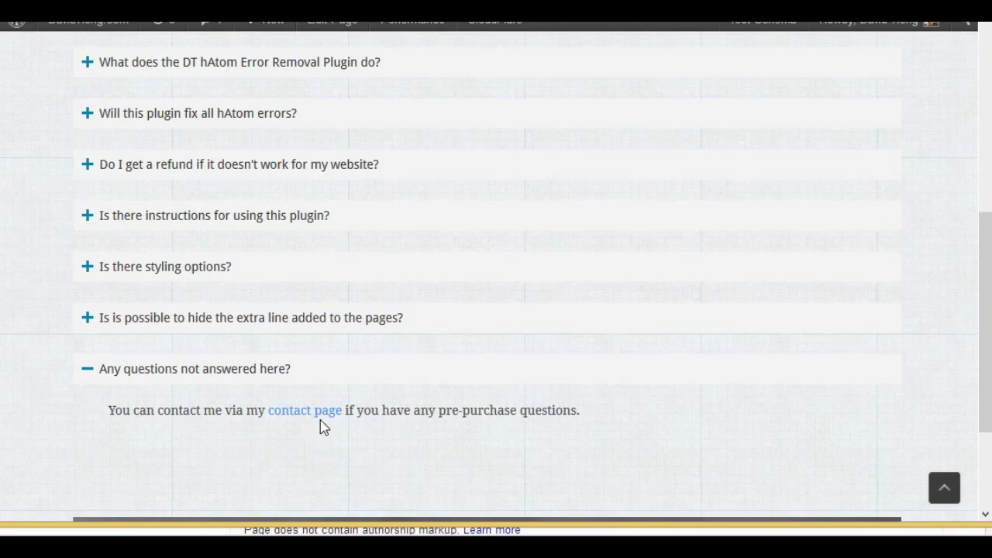
scroll(265, 372, "up", 5)
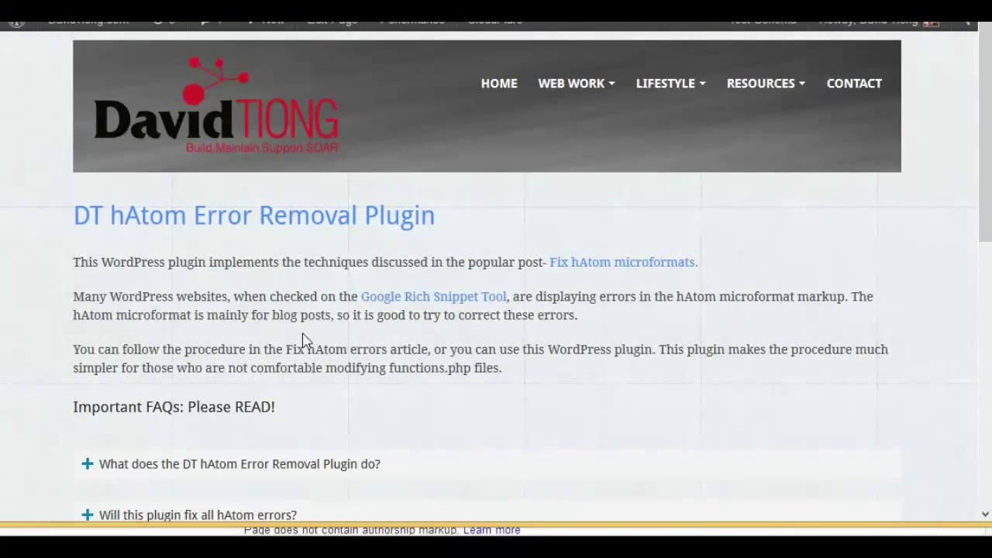
scroll(325, 301, "down", 2)
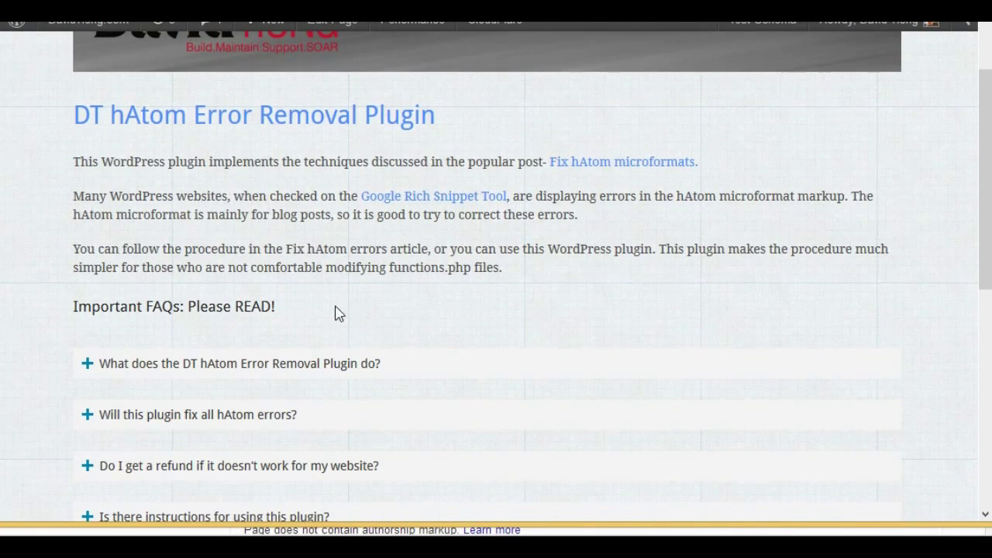